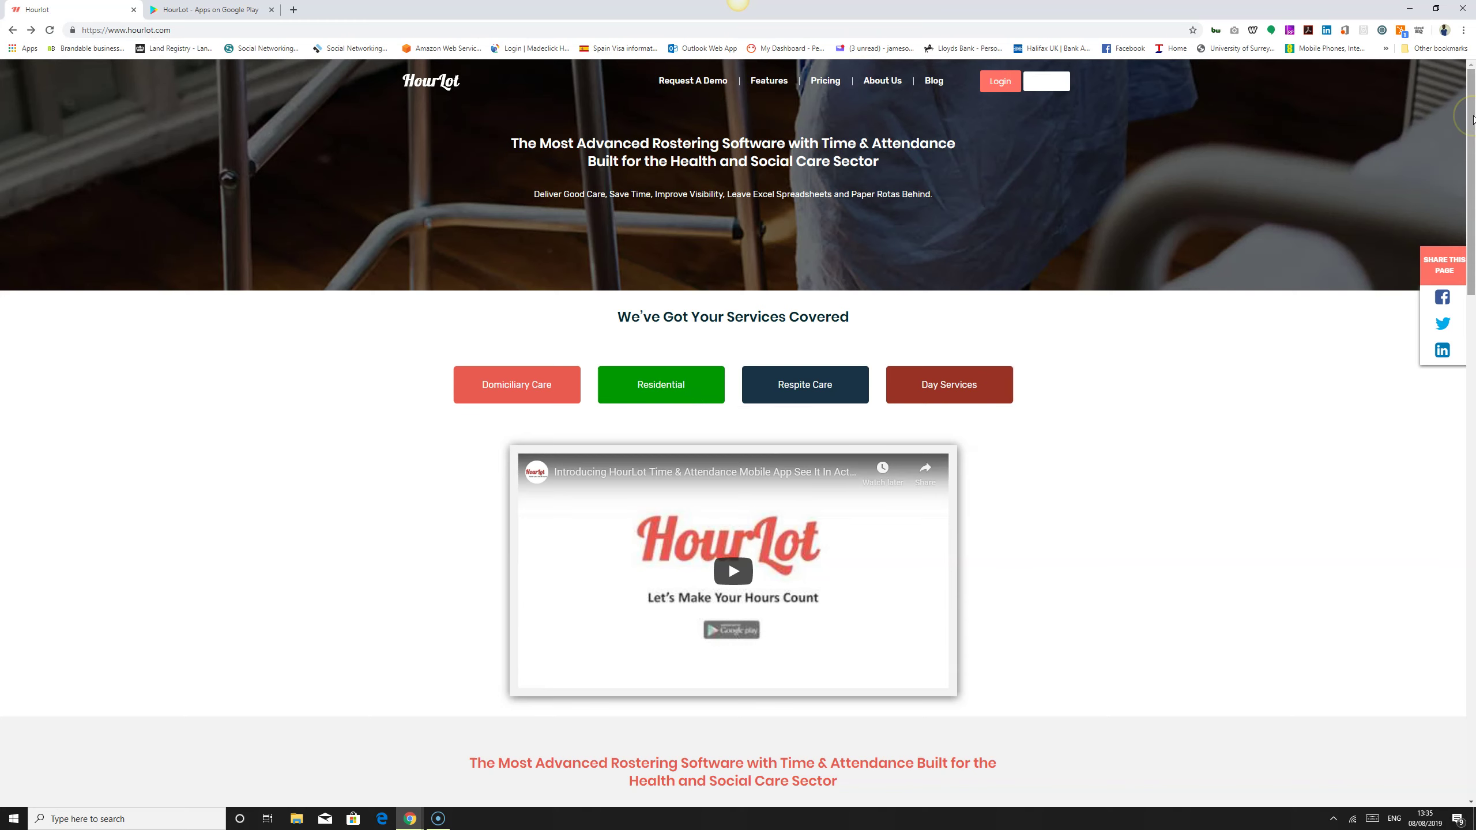
Step: Drag the home page down to the six rostering features, from creating rosters to shift schedules
left_click_drag(1473, 119, 1472, 318)
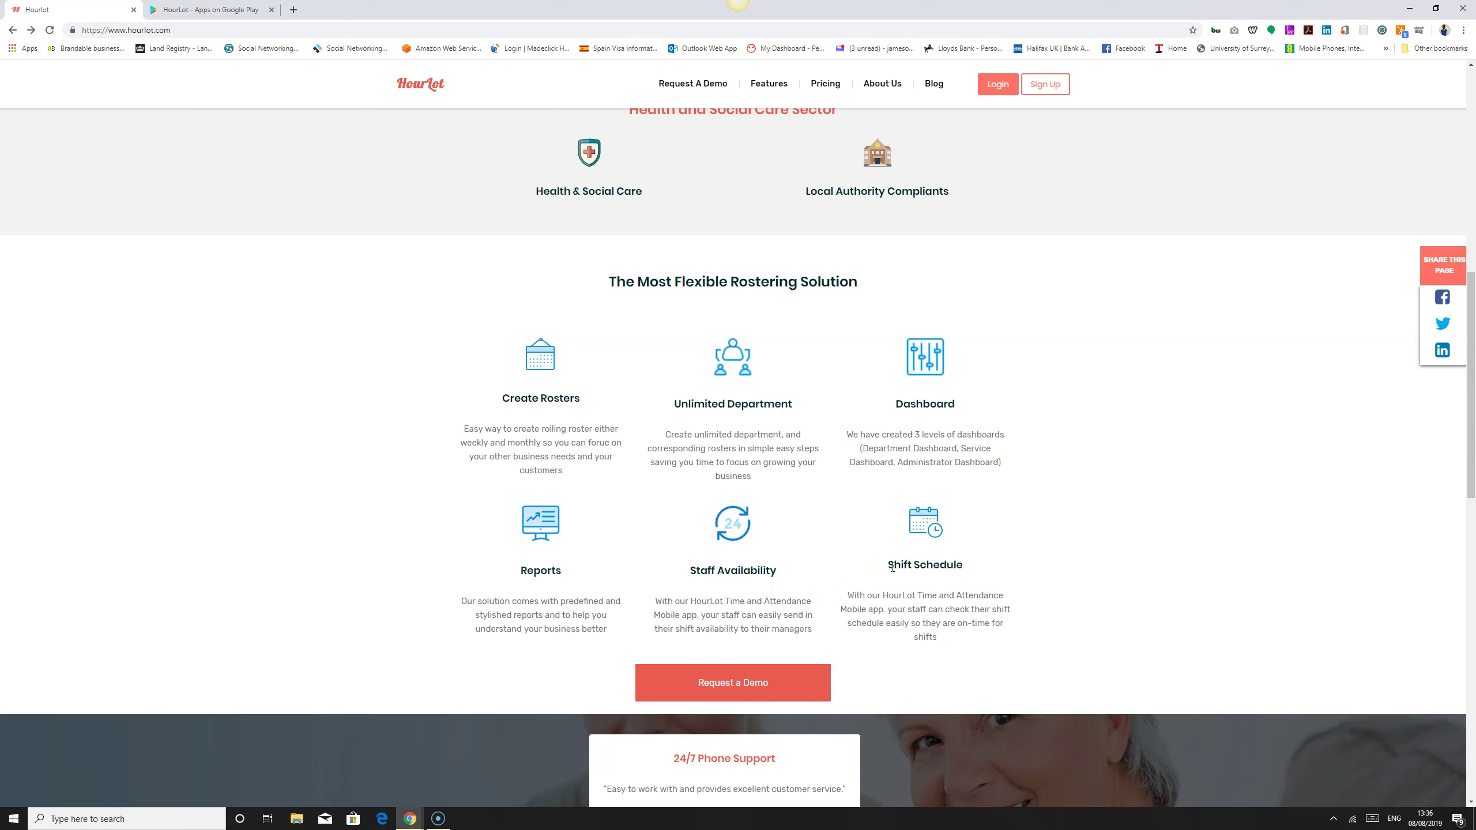
Step: On the Google Play listing, page through enlarged screenshots to Today's Shift, then back to Self Service
left_click(197, 11)
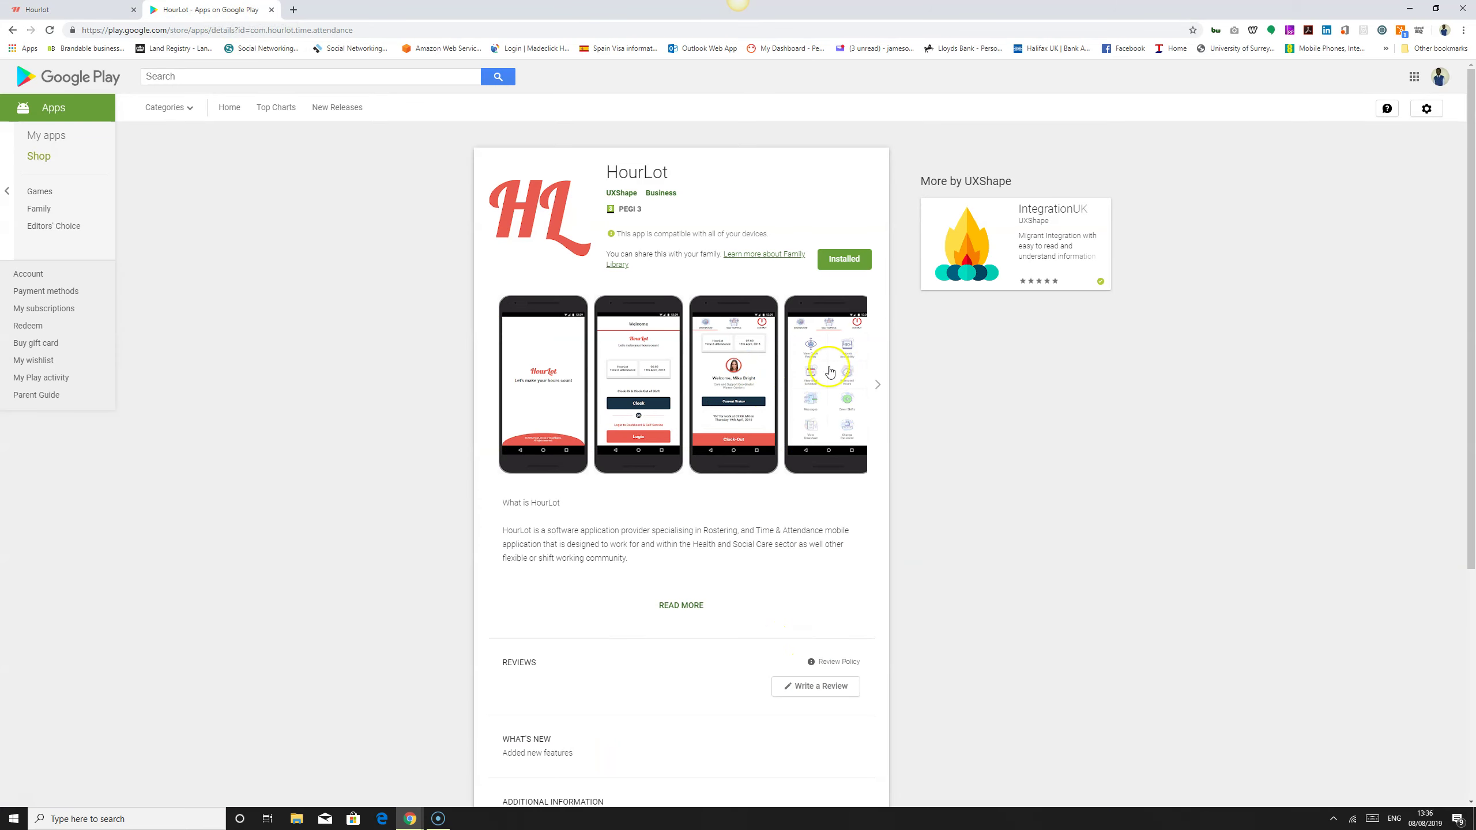
left_click(564, 358)
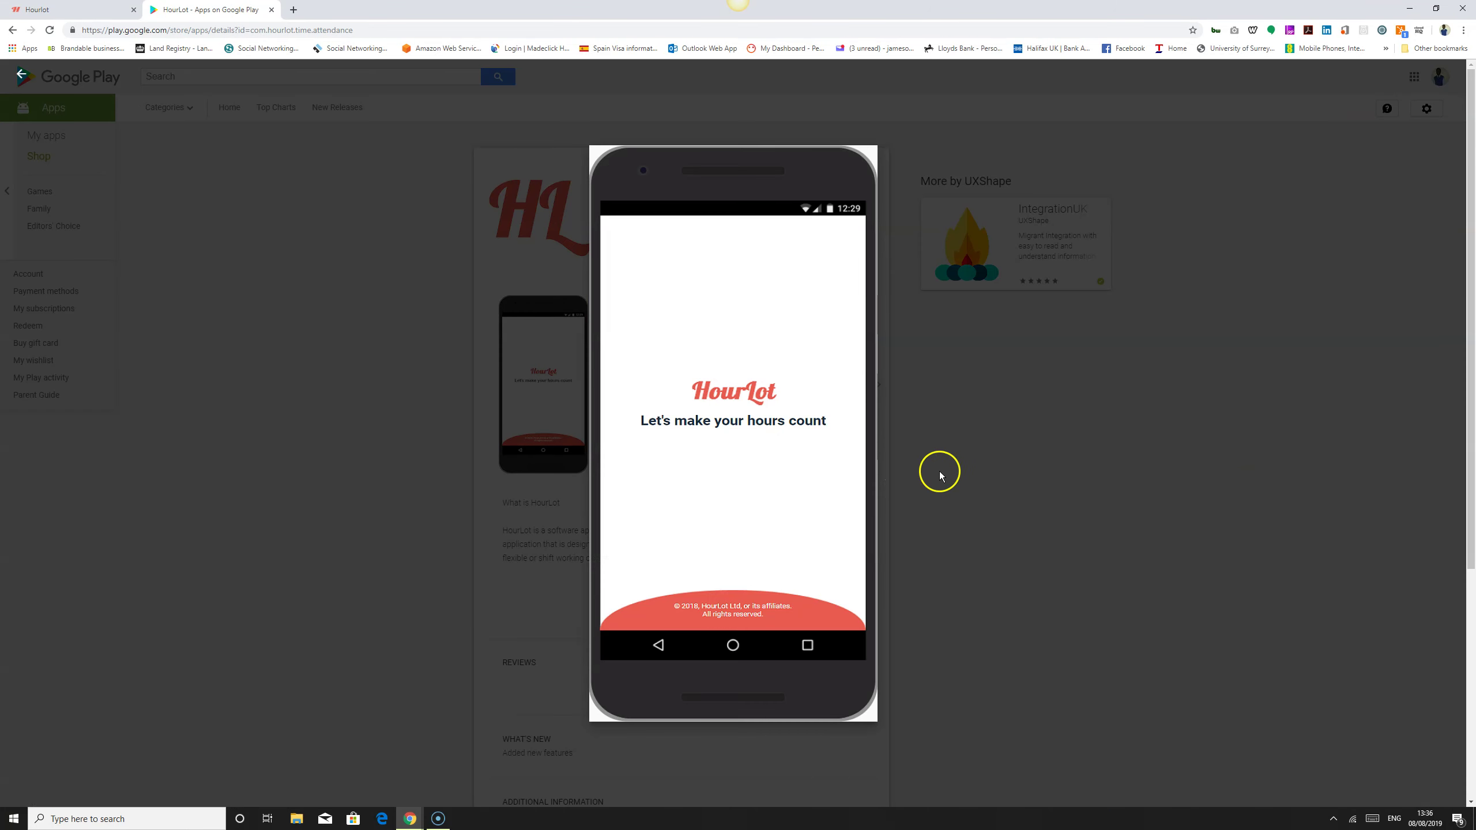
left_click(1437, 451)
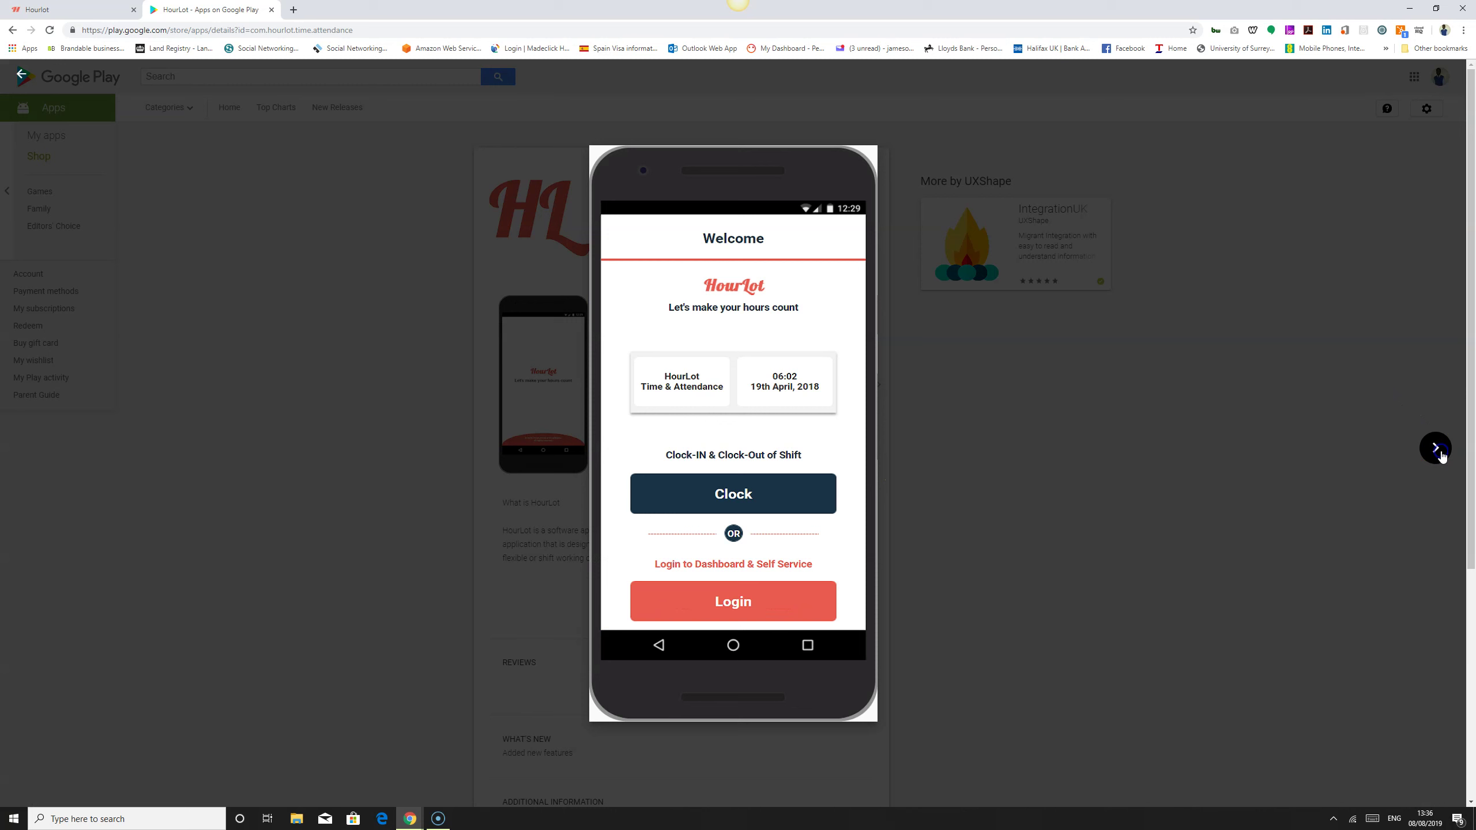
left_click(1440, 455)
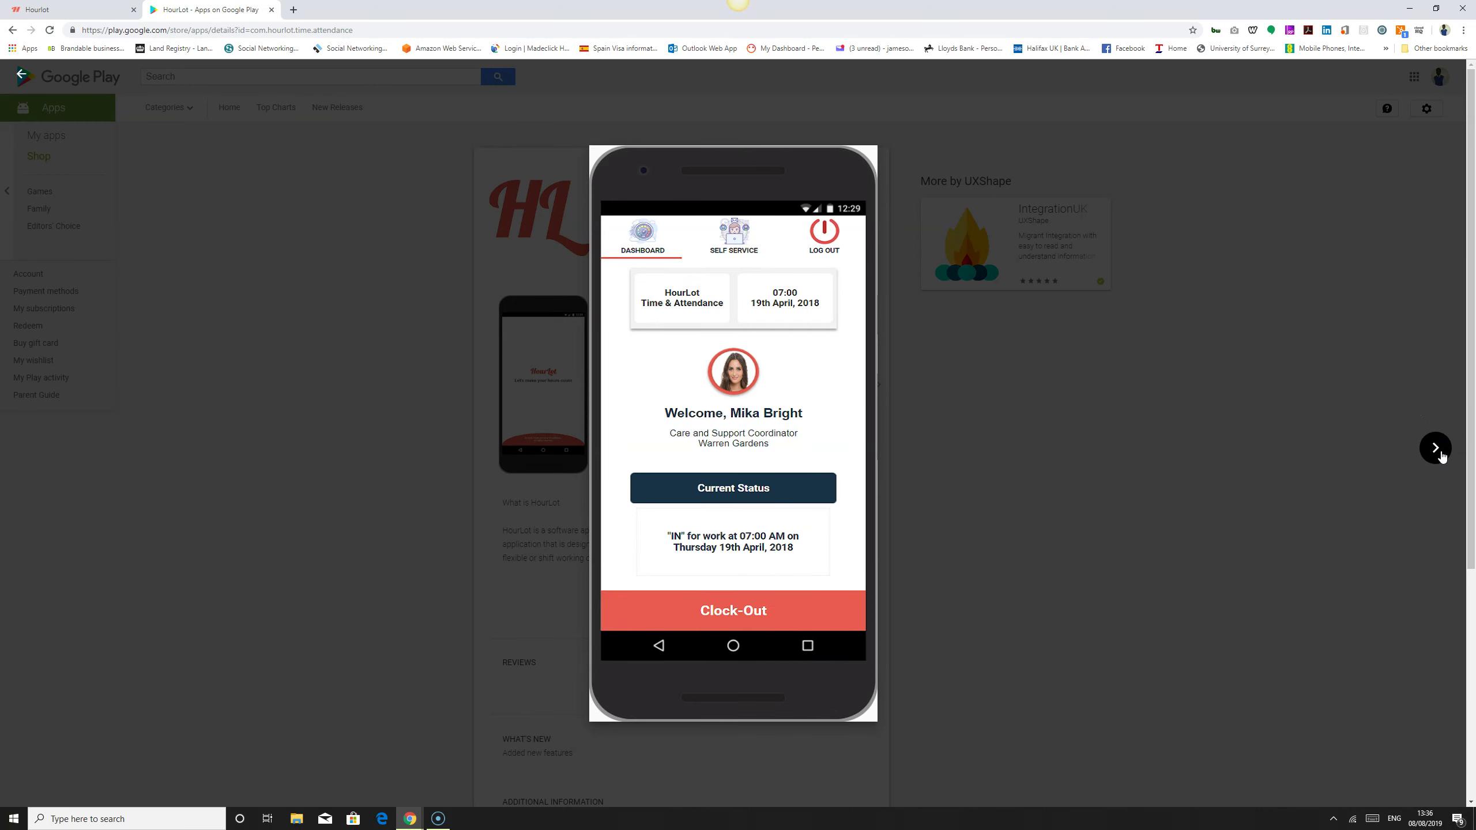
left_click(1442, 456)
left_click(1440, 455)
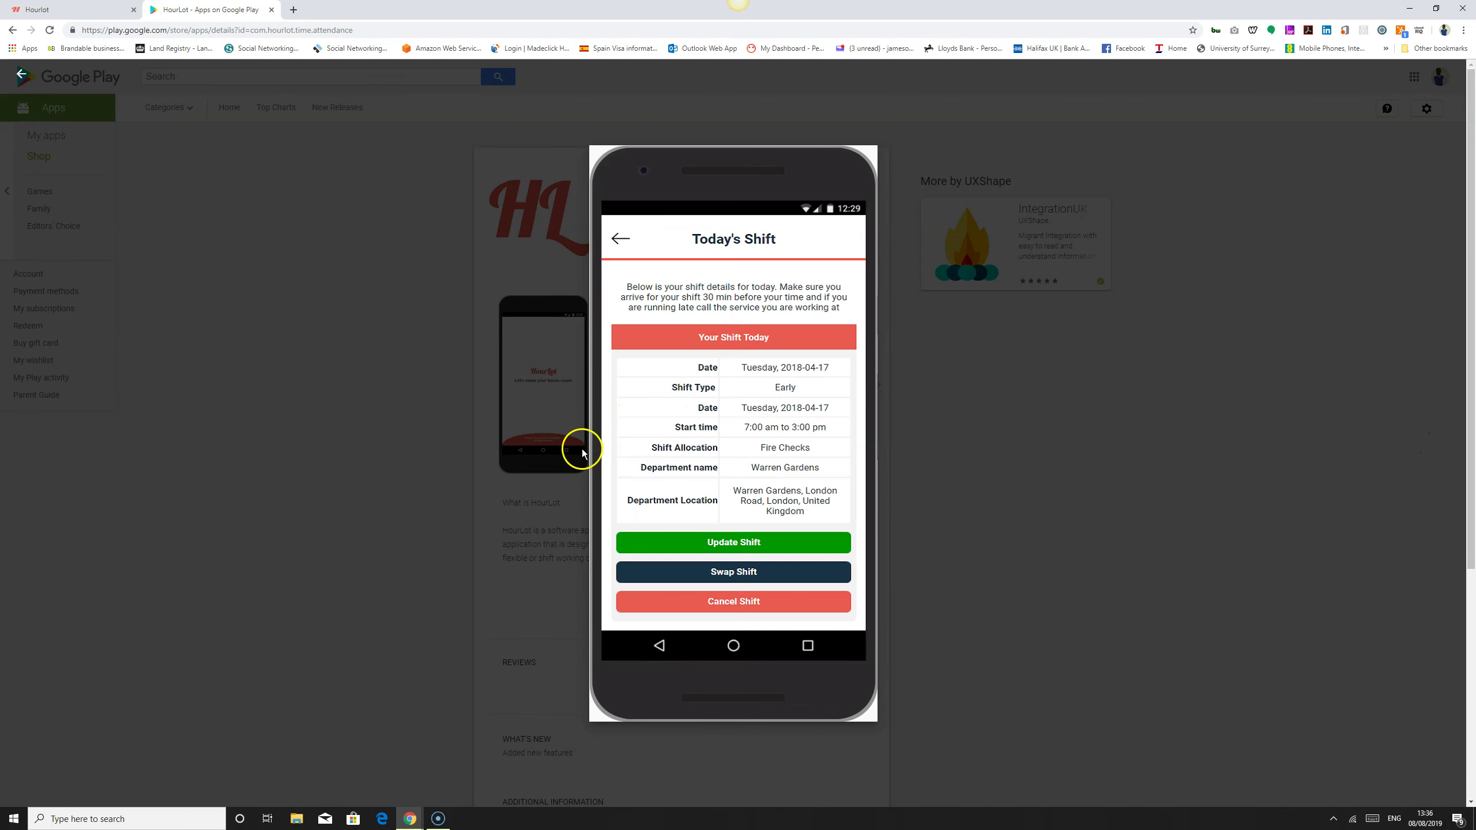
left_click(30, 446)
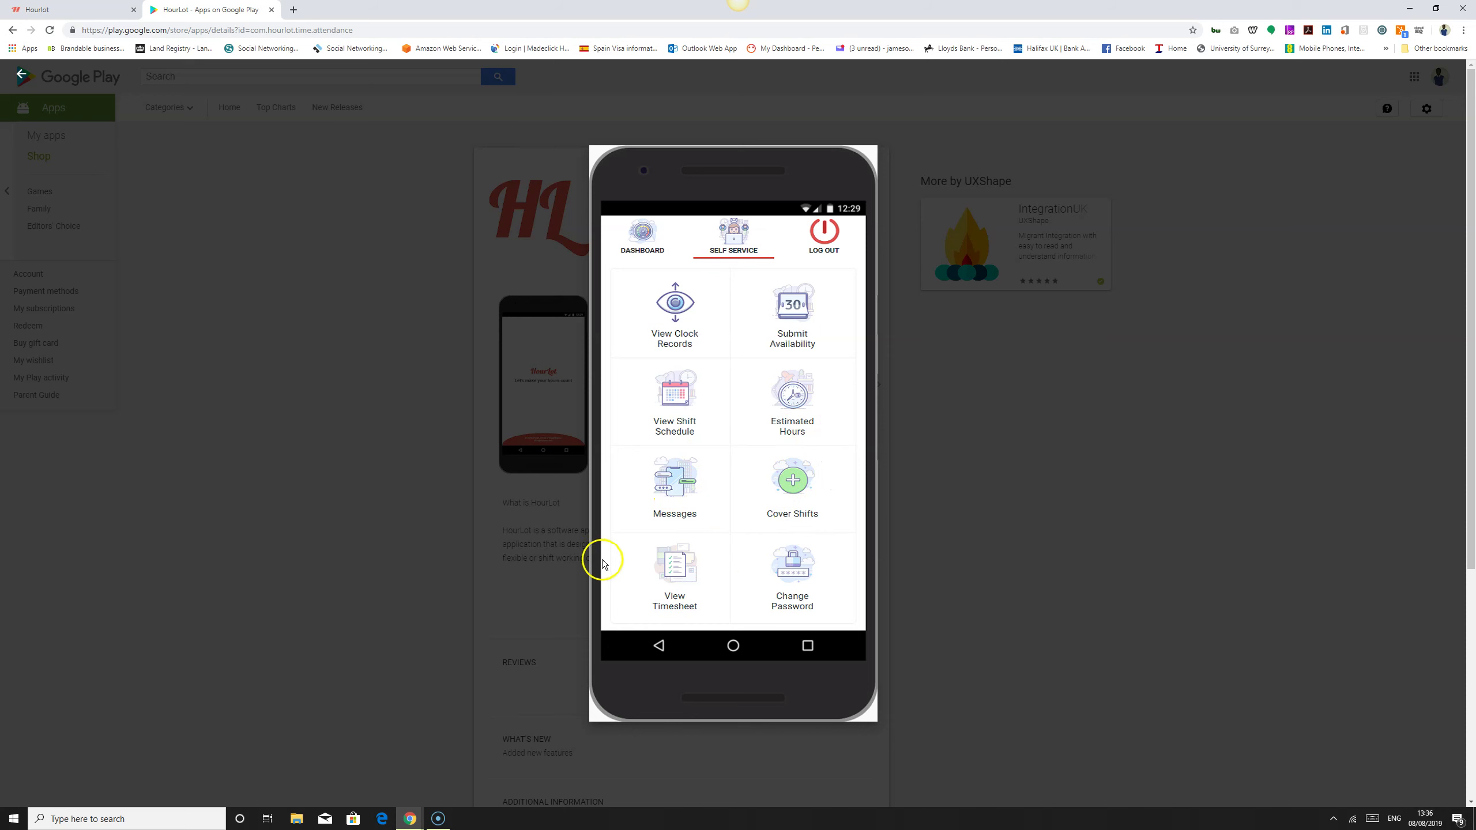
Step: Close the screenshot viewer, return to the HourLot site, scroll down to GDPR and back to the top
left_click(1048, 459)
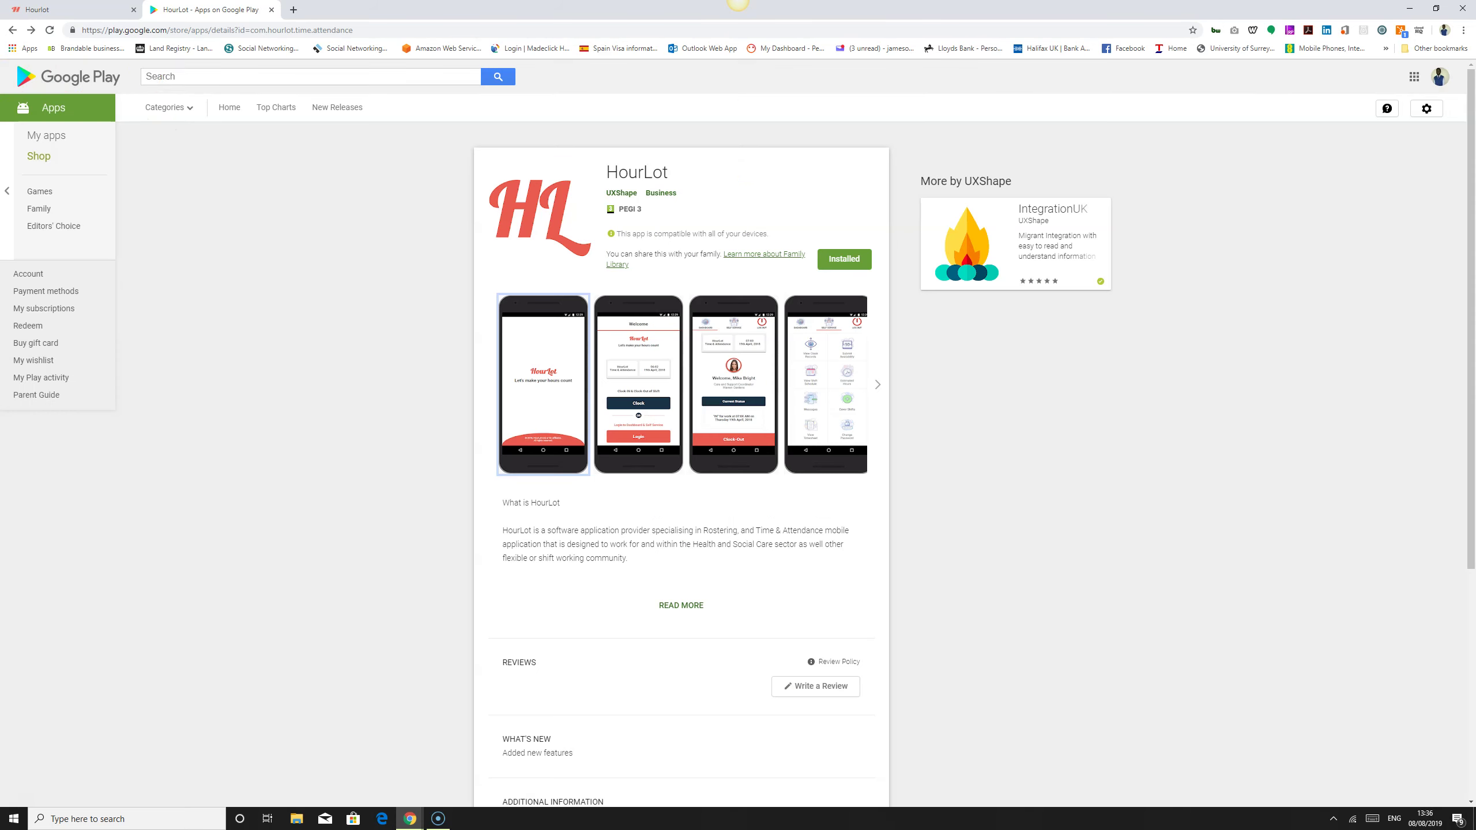
left_click(98, 9)
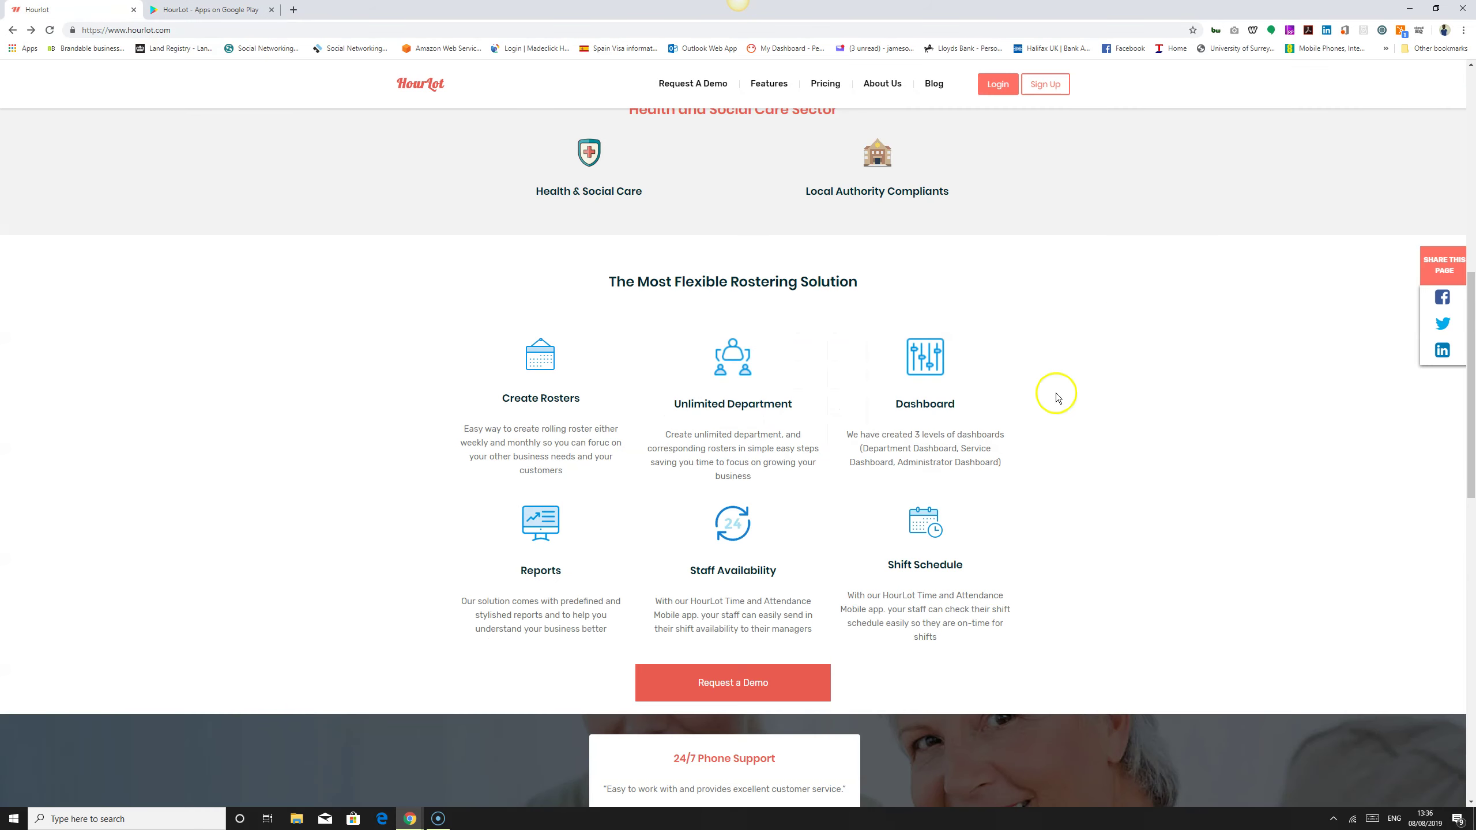
scroll(1052, 511, "down", 5)
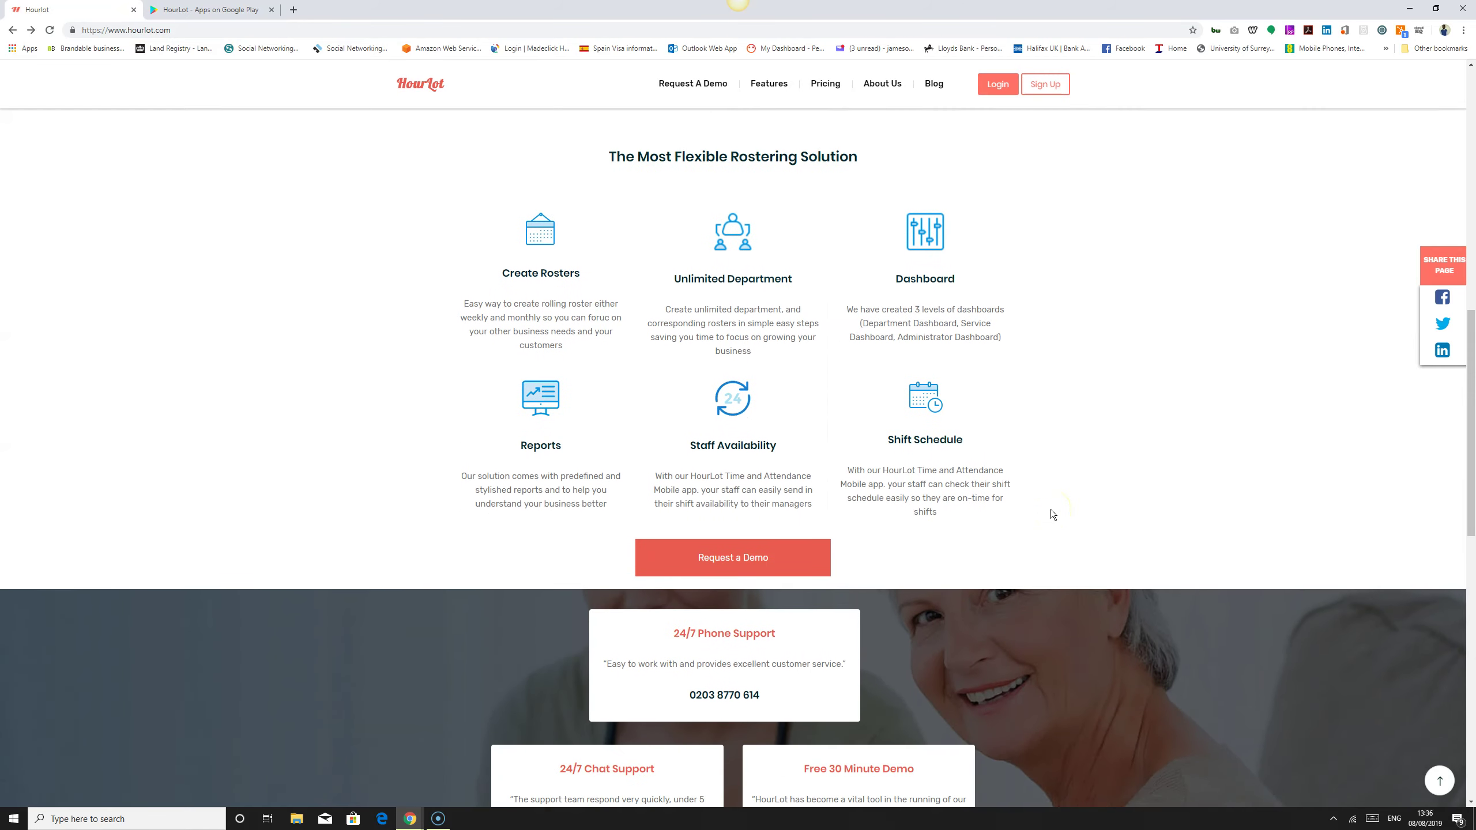
scroll(1051, 510, "down", 1)
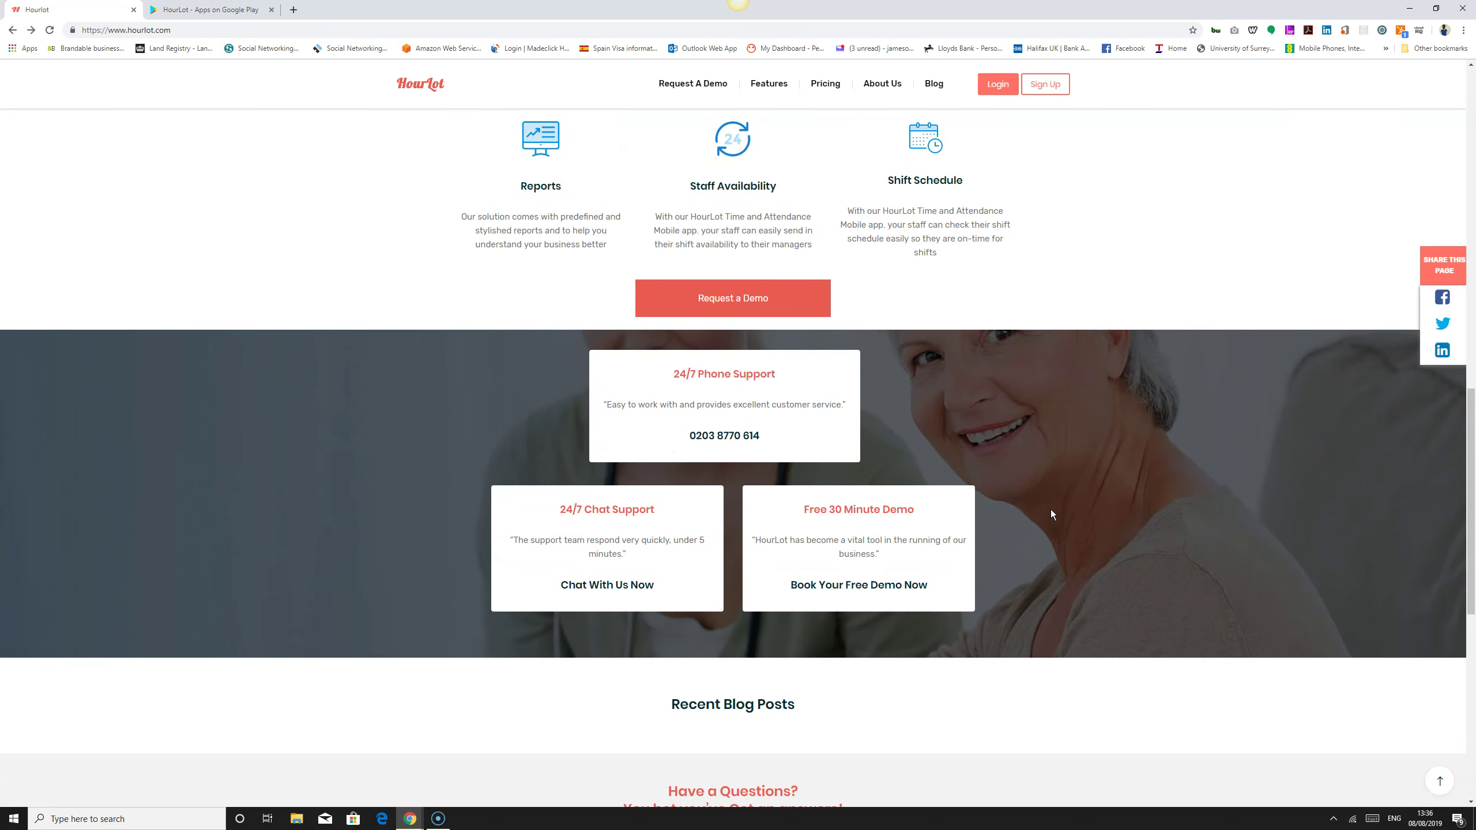
scroll(1091, 626, "down", 2)
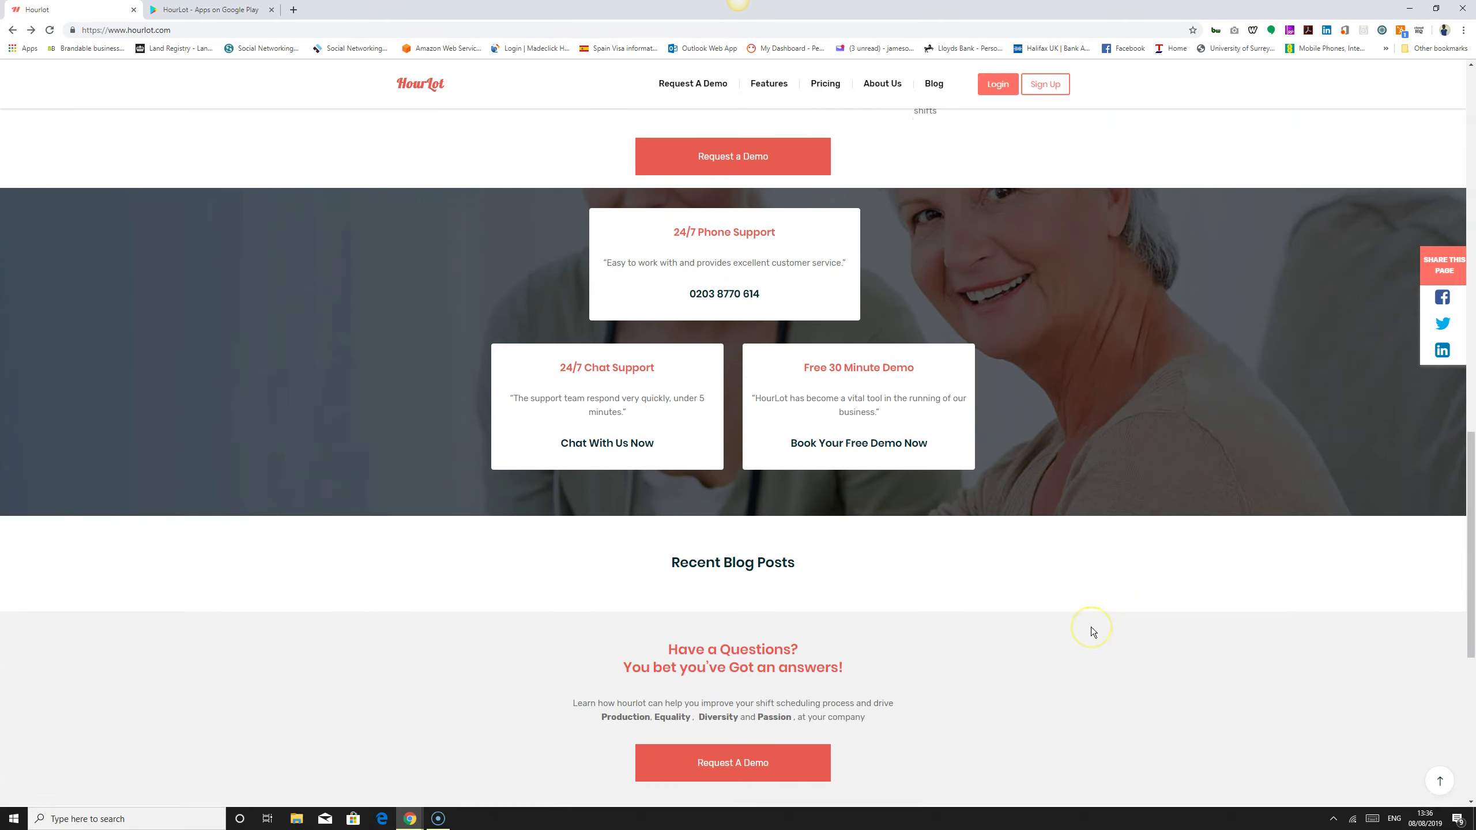
scroll(1093, 631, "down", 4)
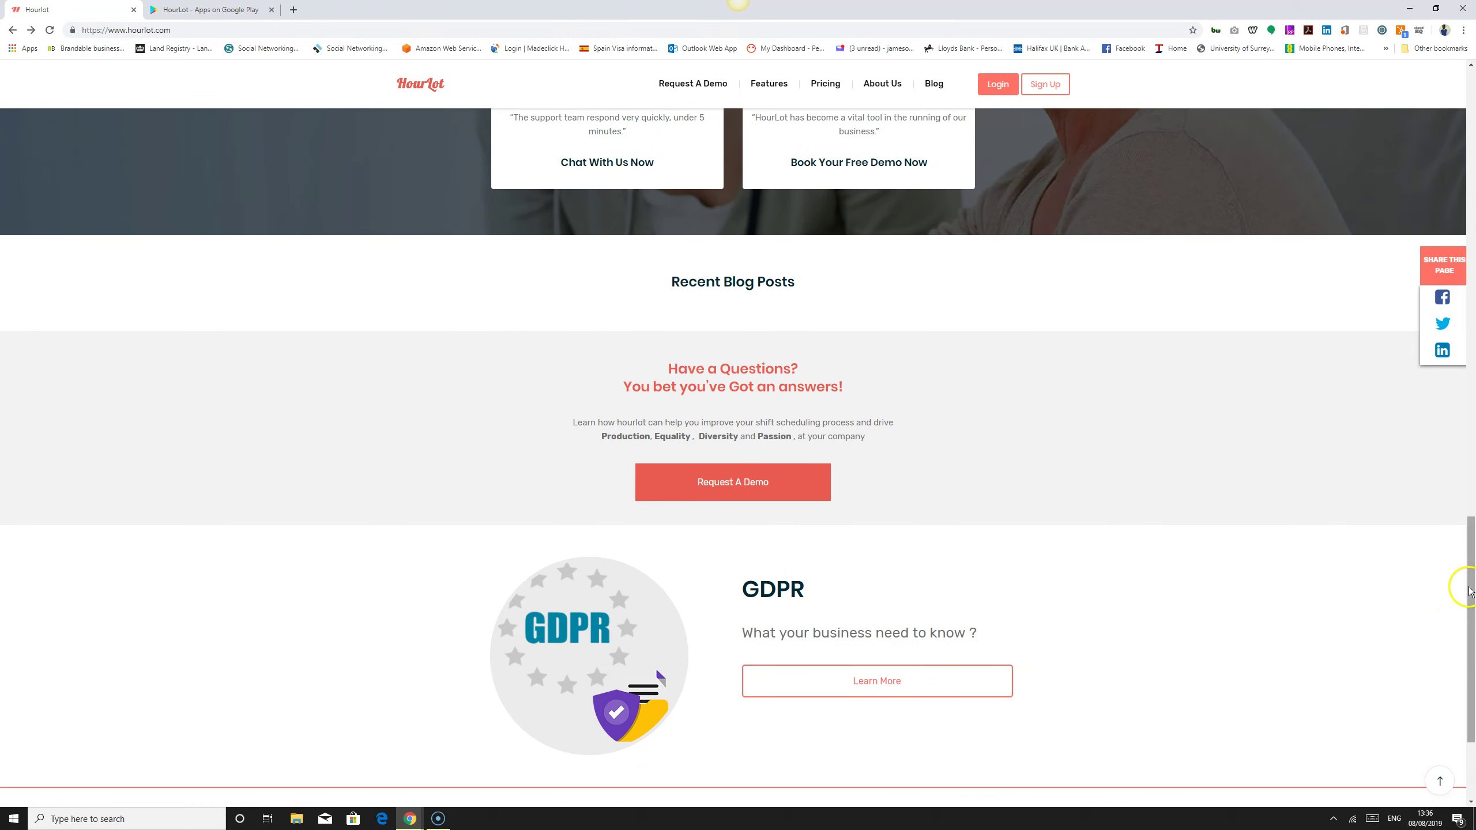
left_click_drag(1471, 581, 1468, 149)
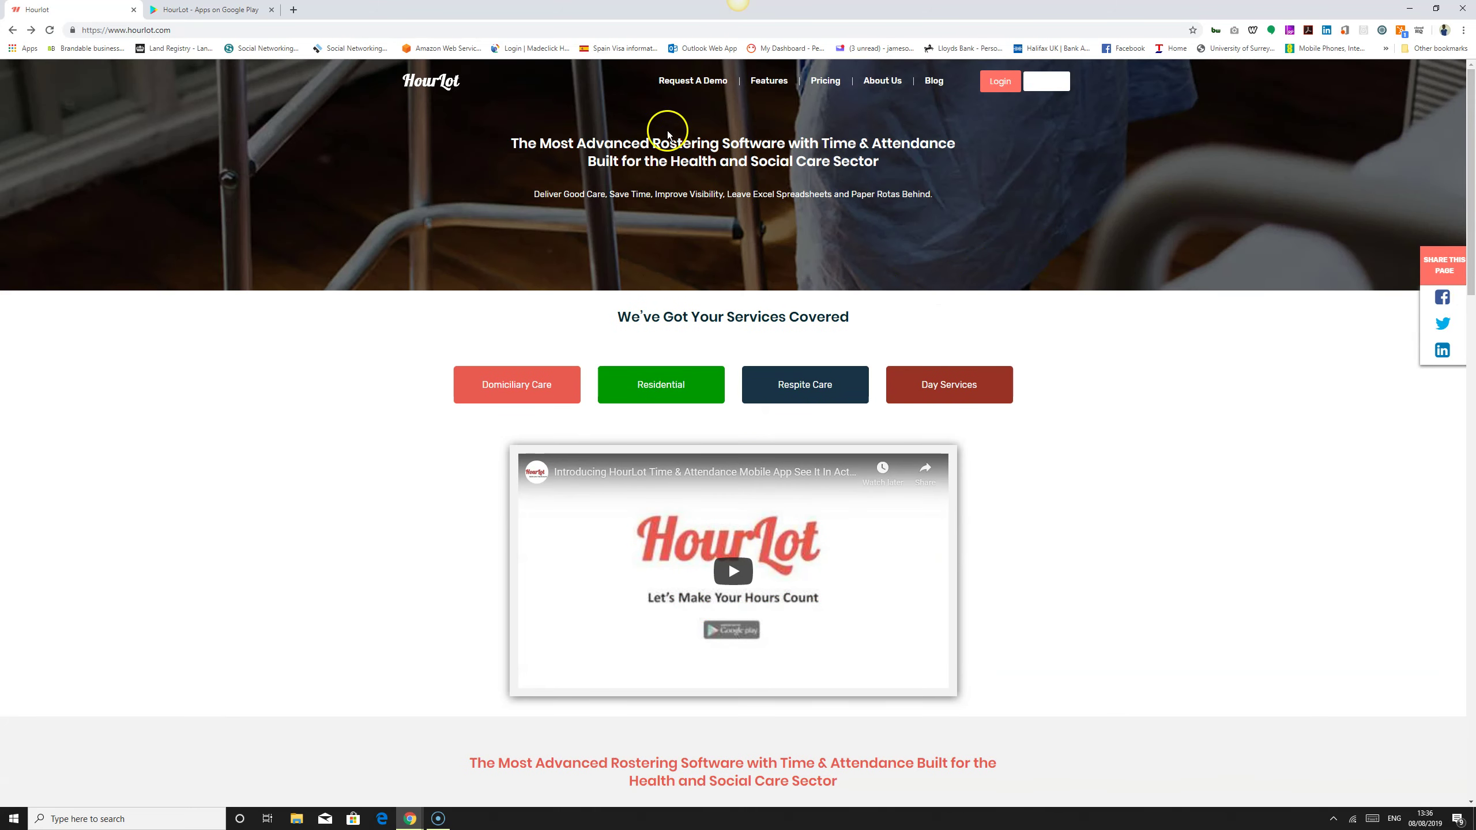
Step: Look over the Request Demo form's name field, then go to the Features page
left_click(693, 87)
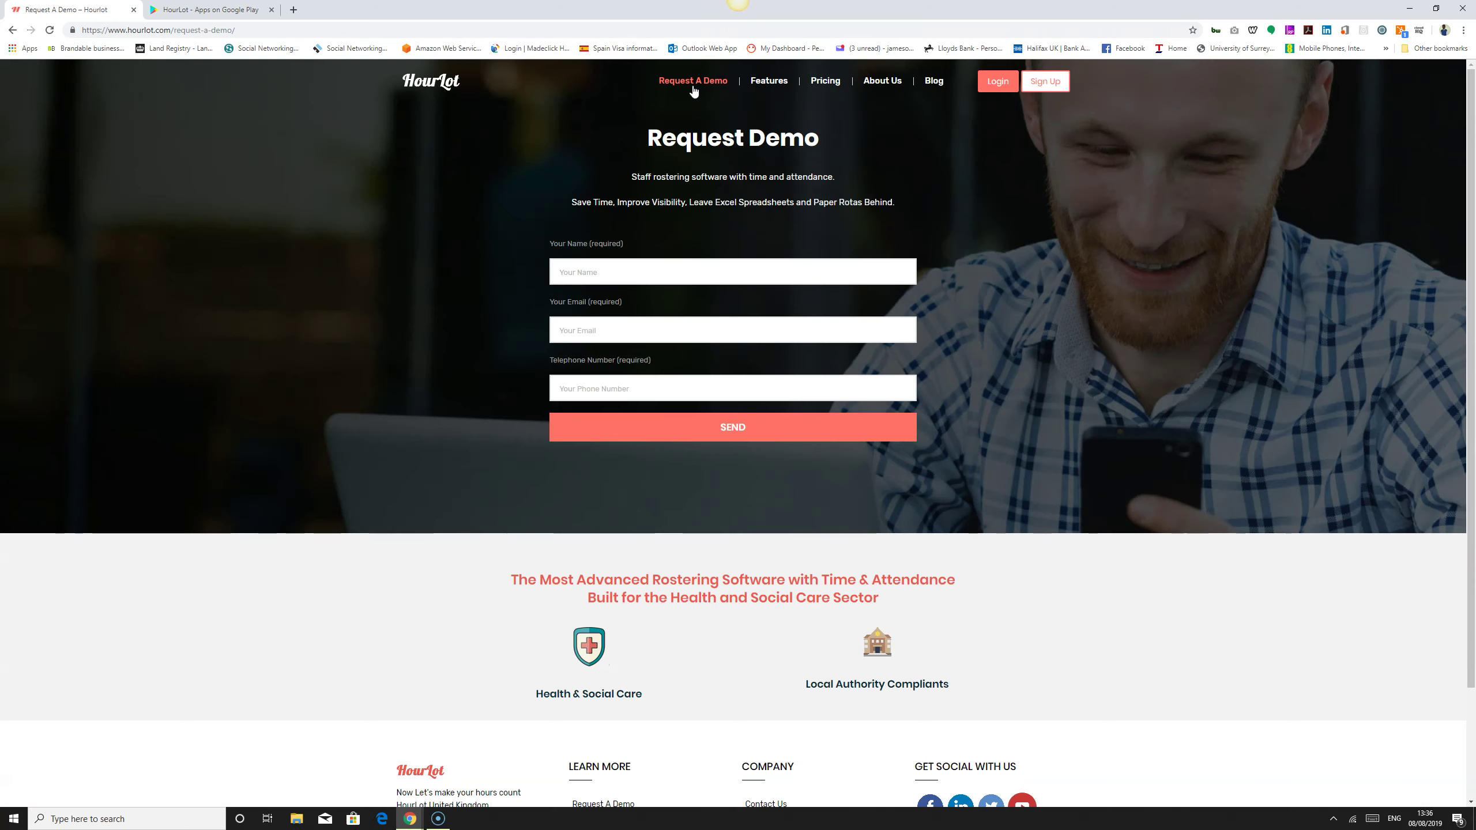
left_click(658, 271)
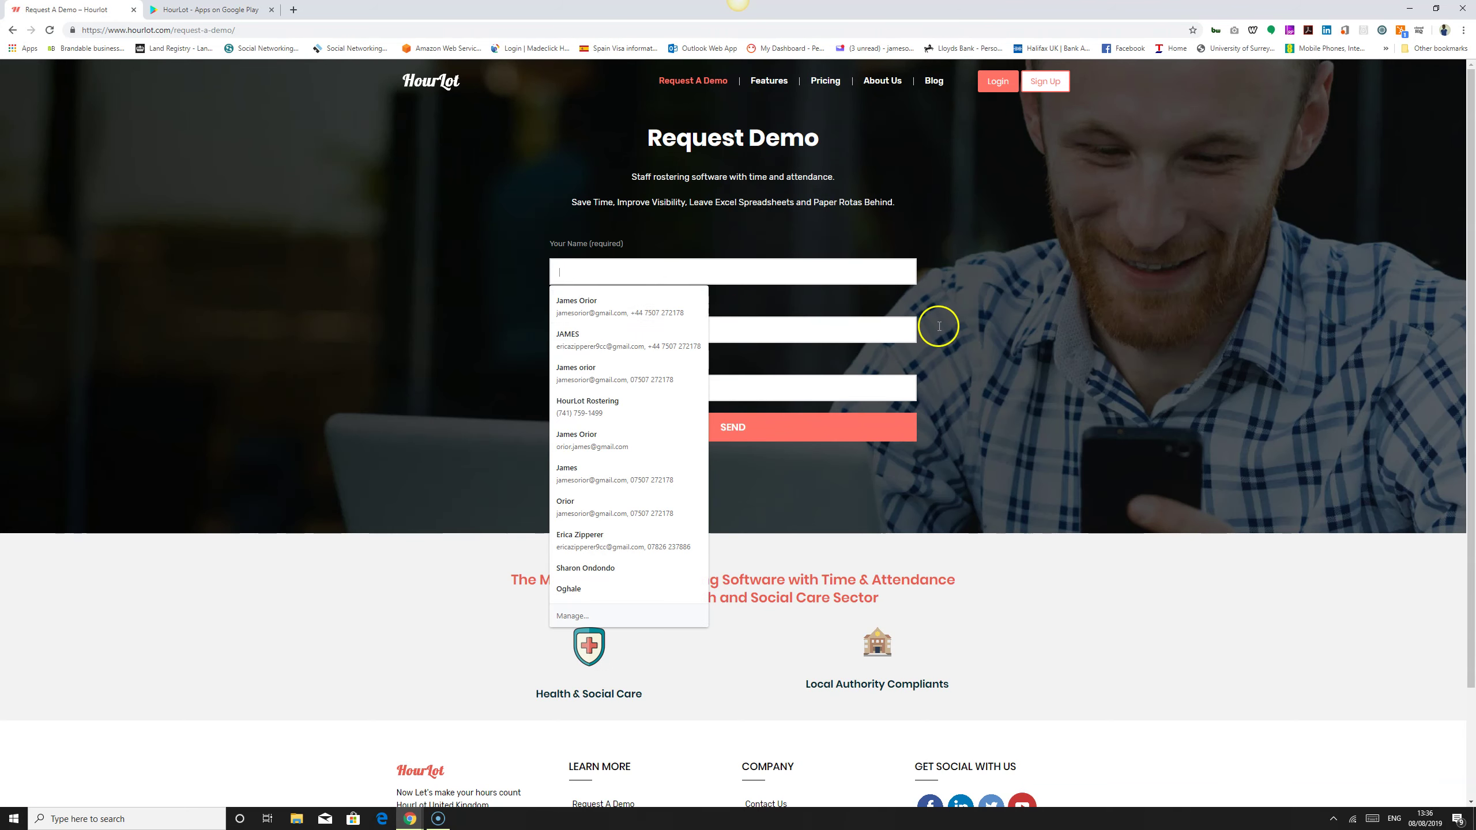
left_click(1039, 331)
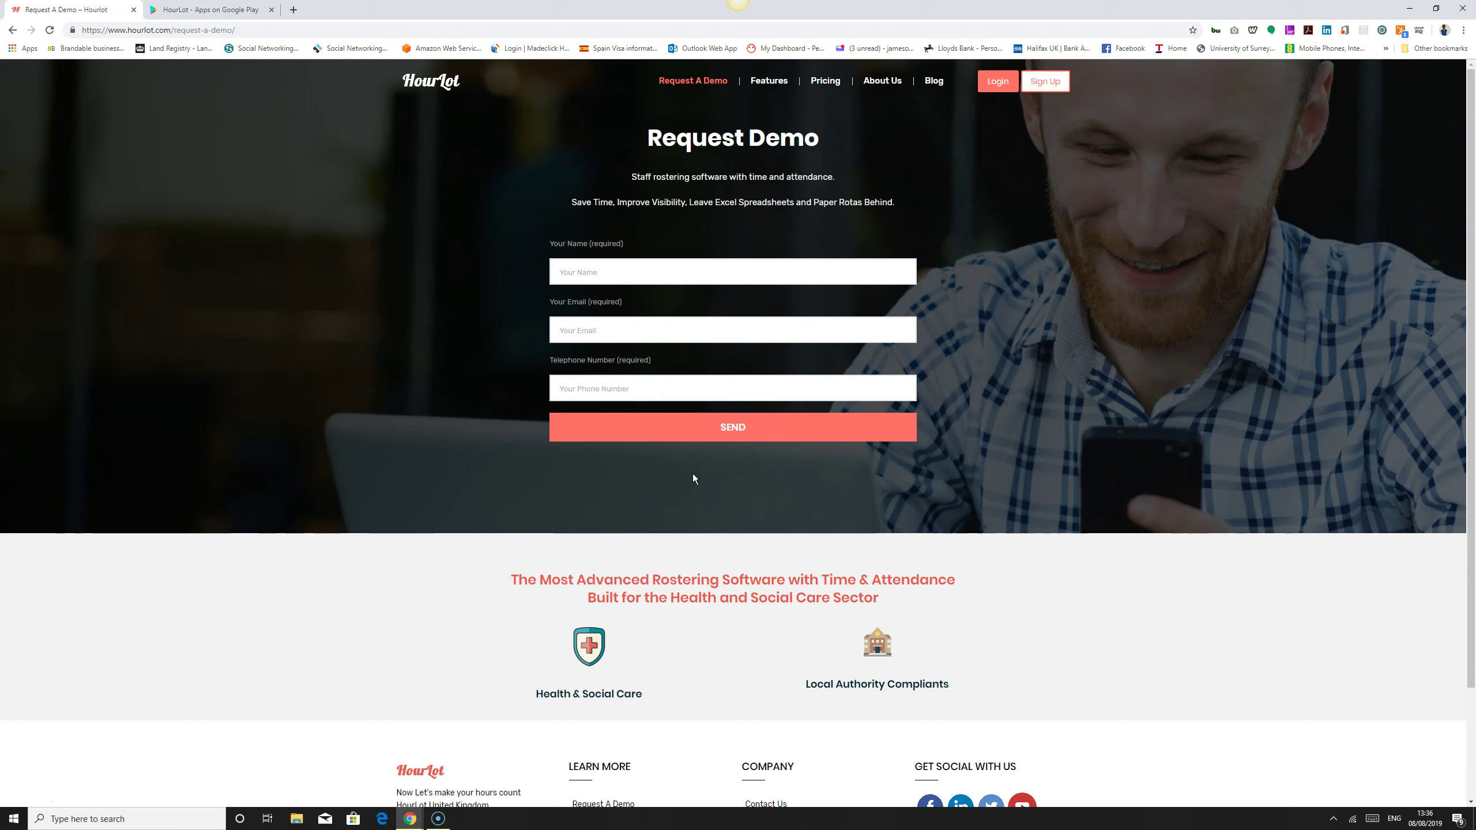
left_click(770, 85)
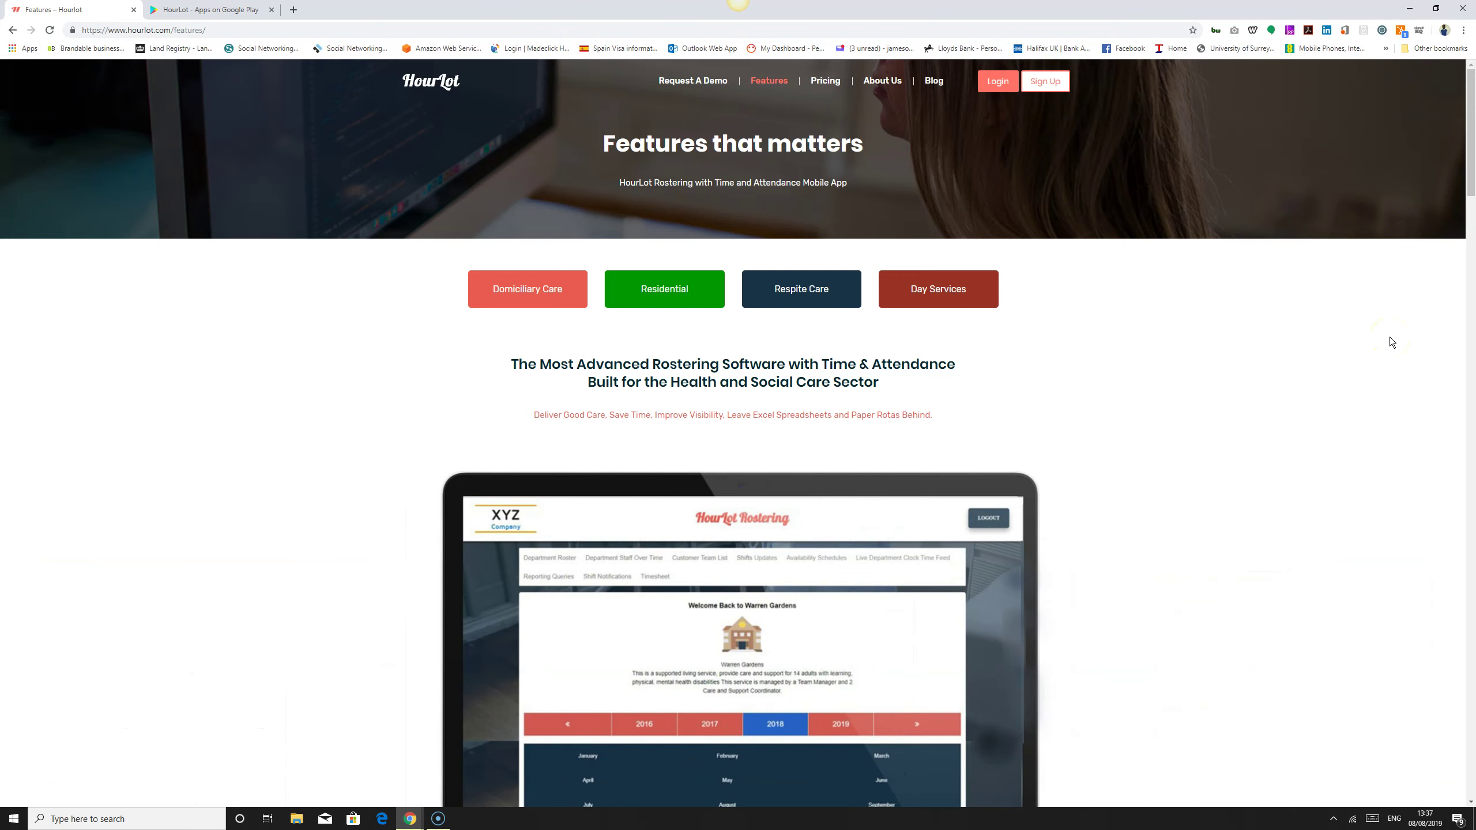
Step: Browse Features down to Clock-In, Staff Dashboard and Cover Extra Shift, back up, then choose Pricing
scroll(1391, 340, "down", 4)
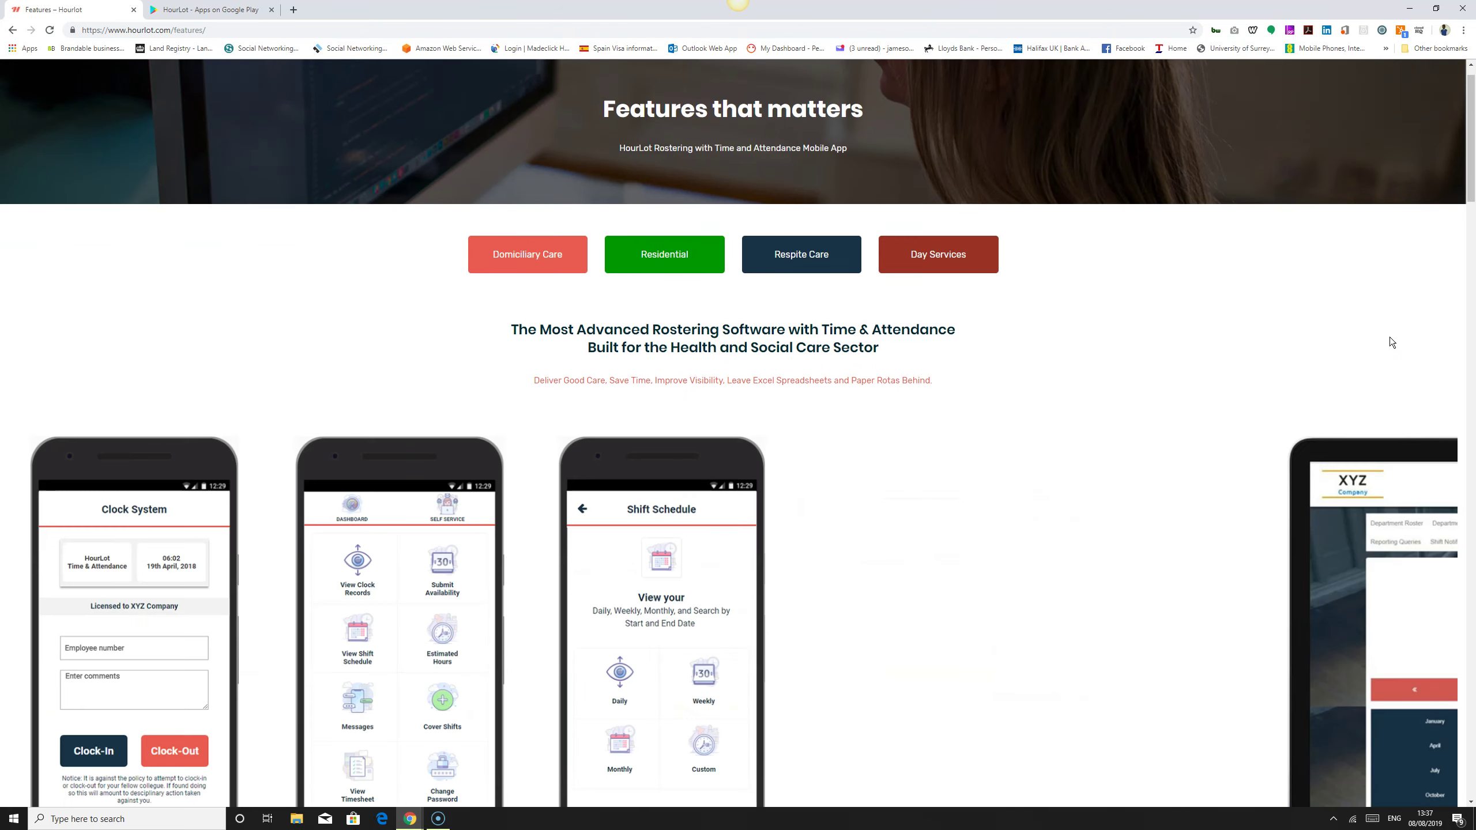
scroll(1391, 340, "down", 8)
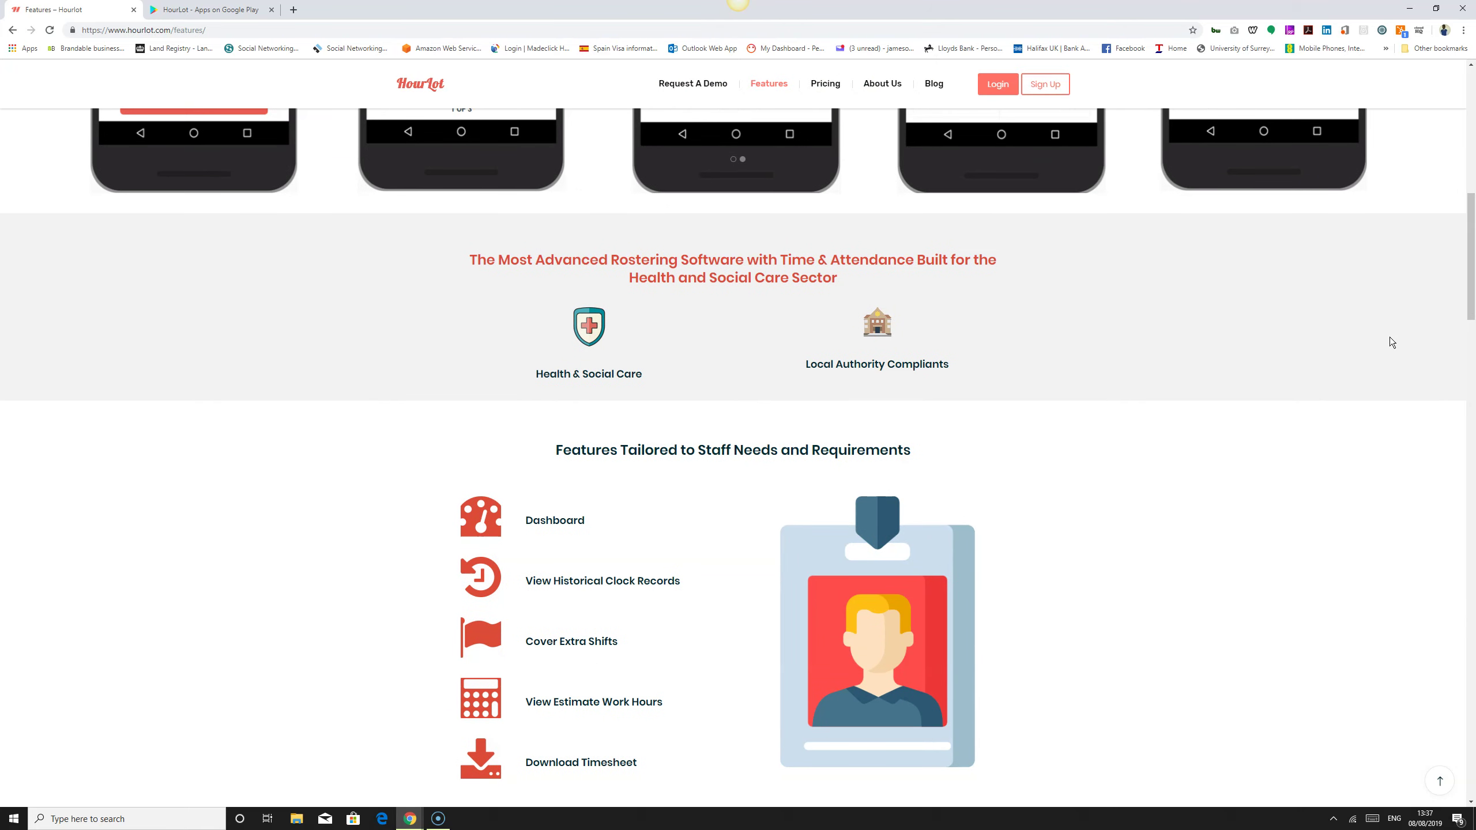
left_click(1473, 223)
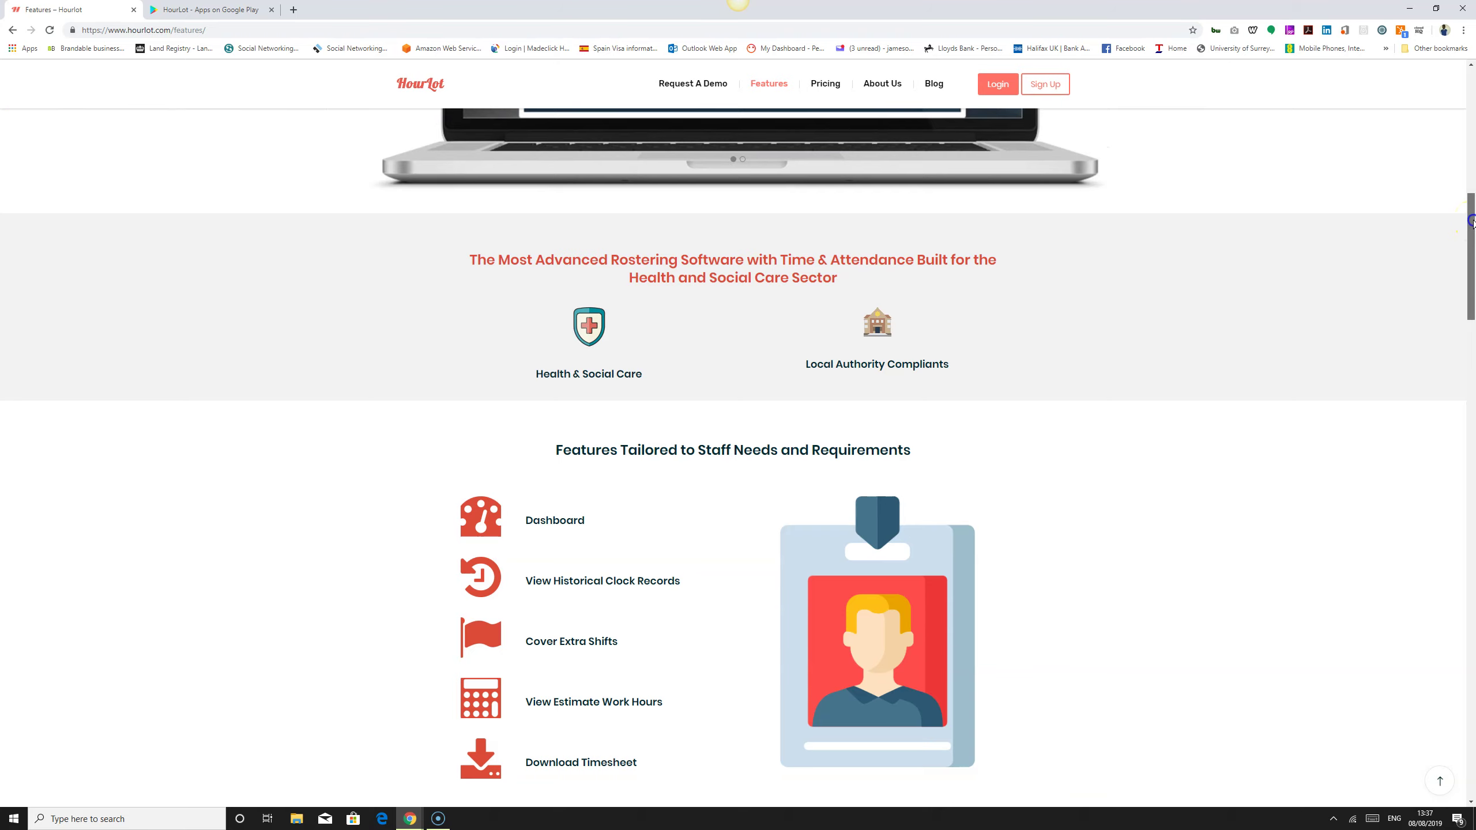
left_click_drag(1472, 223, 1471, 414)
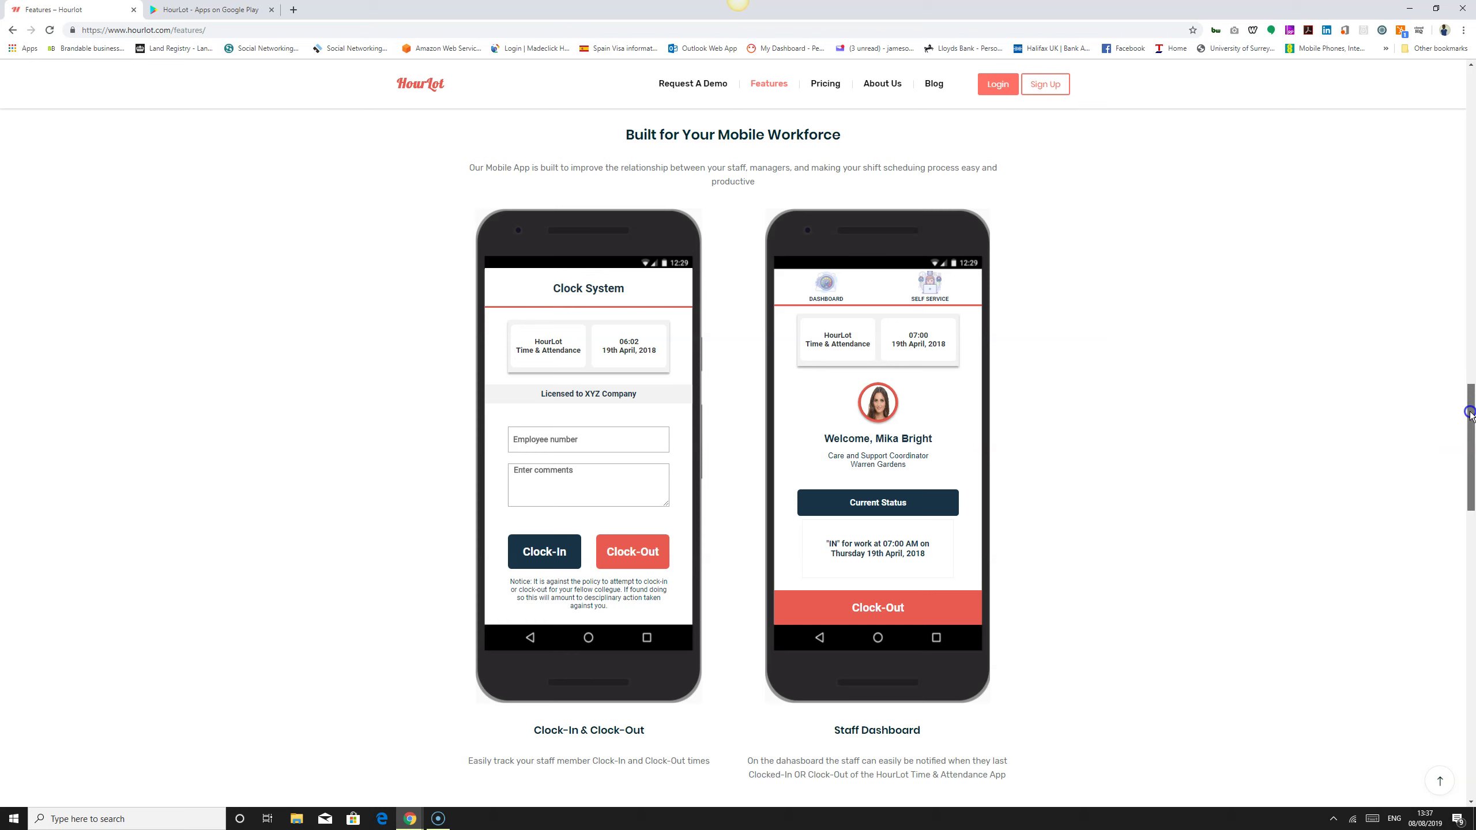
left_click_drag(1470, 414, 1473, 78)
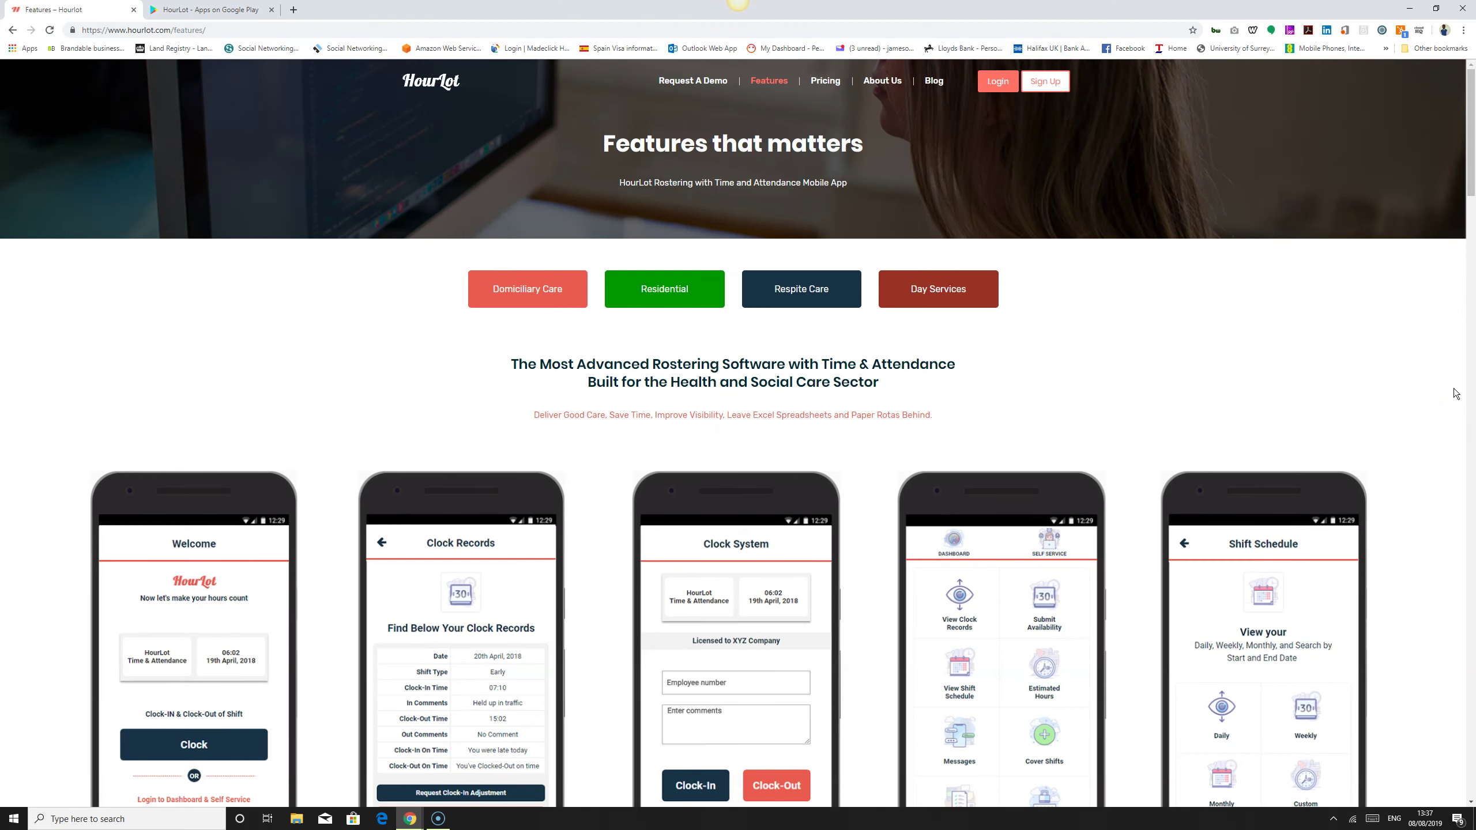
left_click(825, 86)
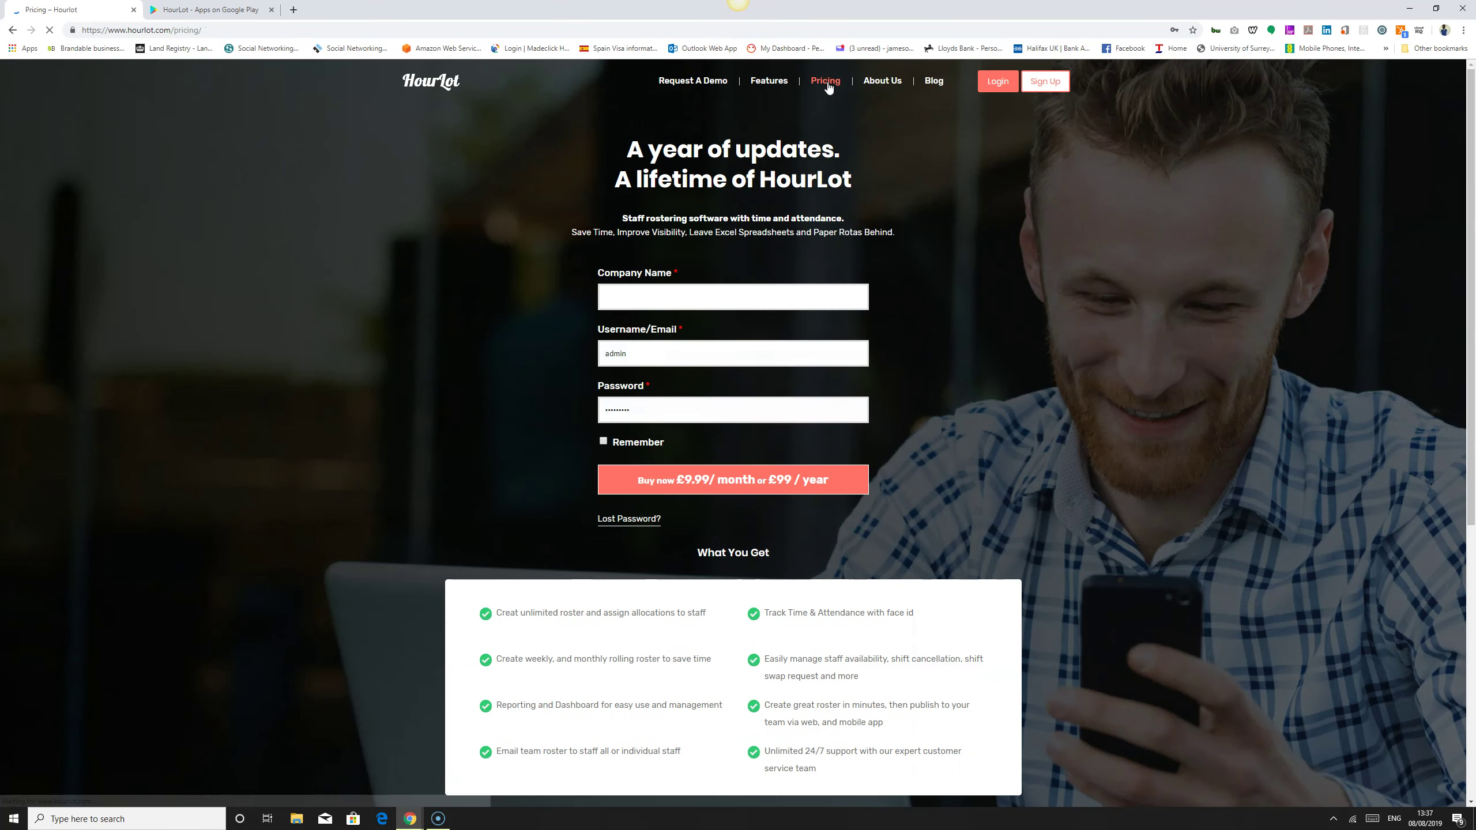
Step: Bring up the Pricing page offering £9.99 per month or £99 per year
left_click(1266, 469)
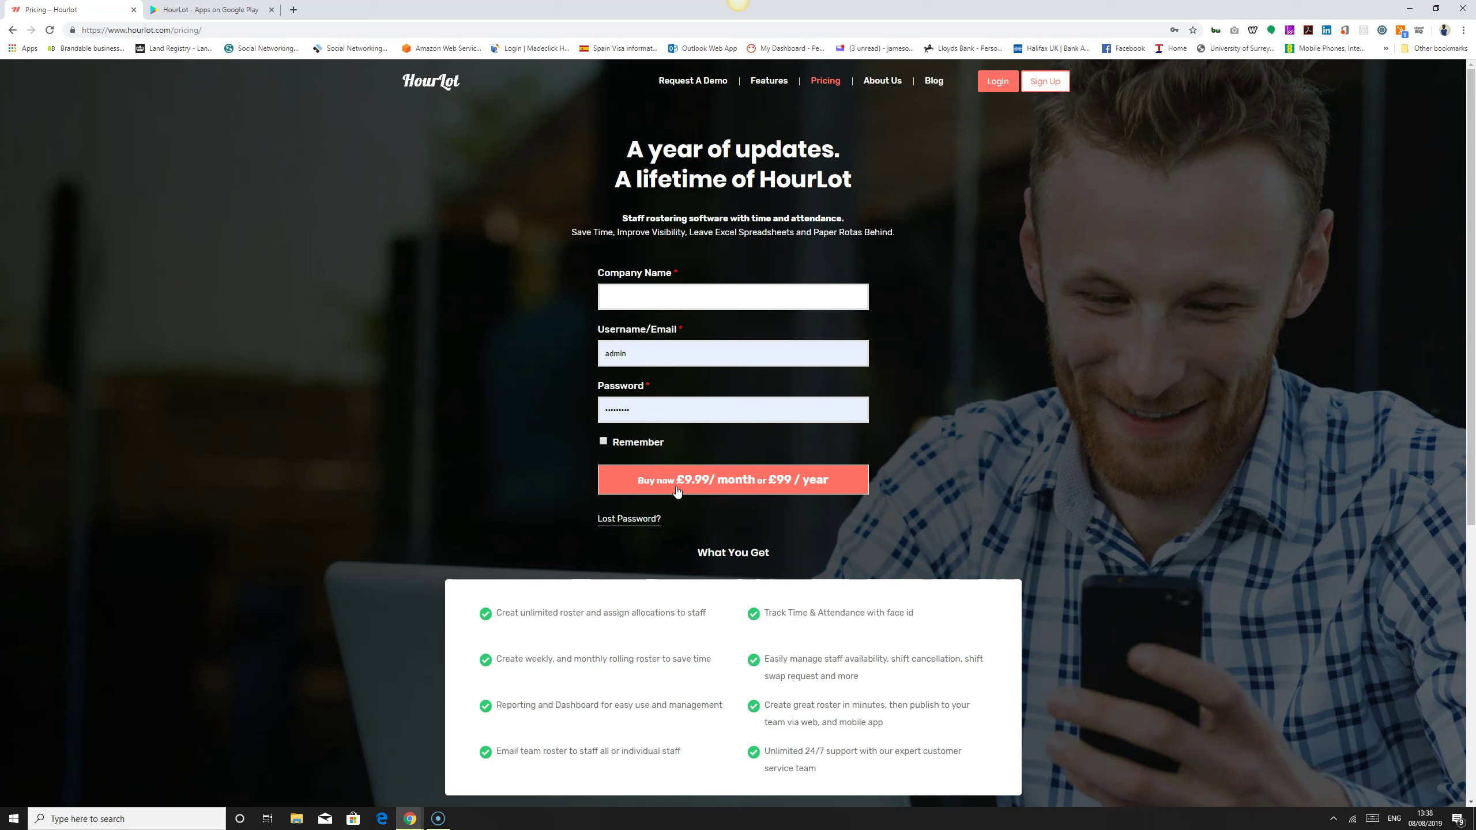
Step: Open About Us, drag down to the three-member Our Team section, and back up
left_click(881, 87)
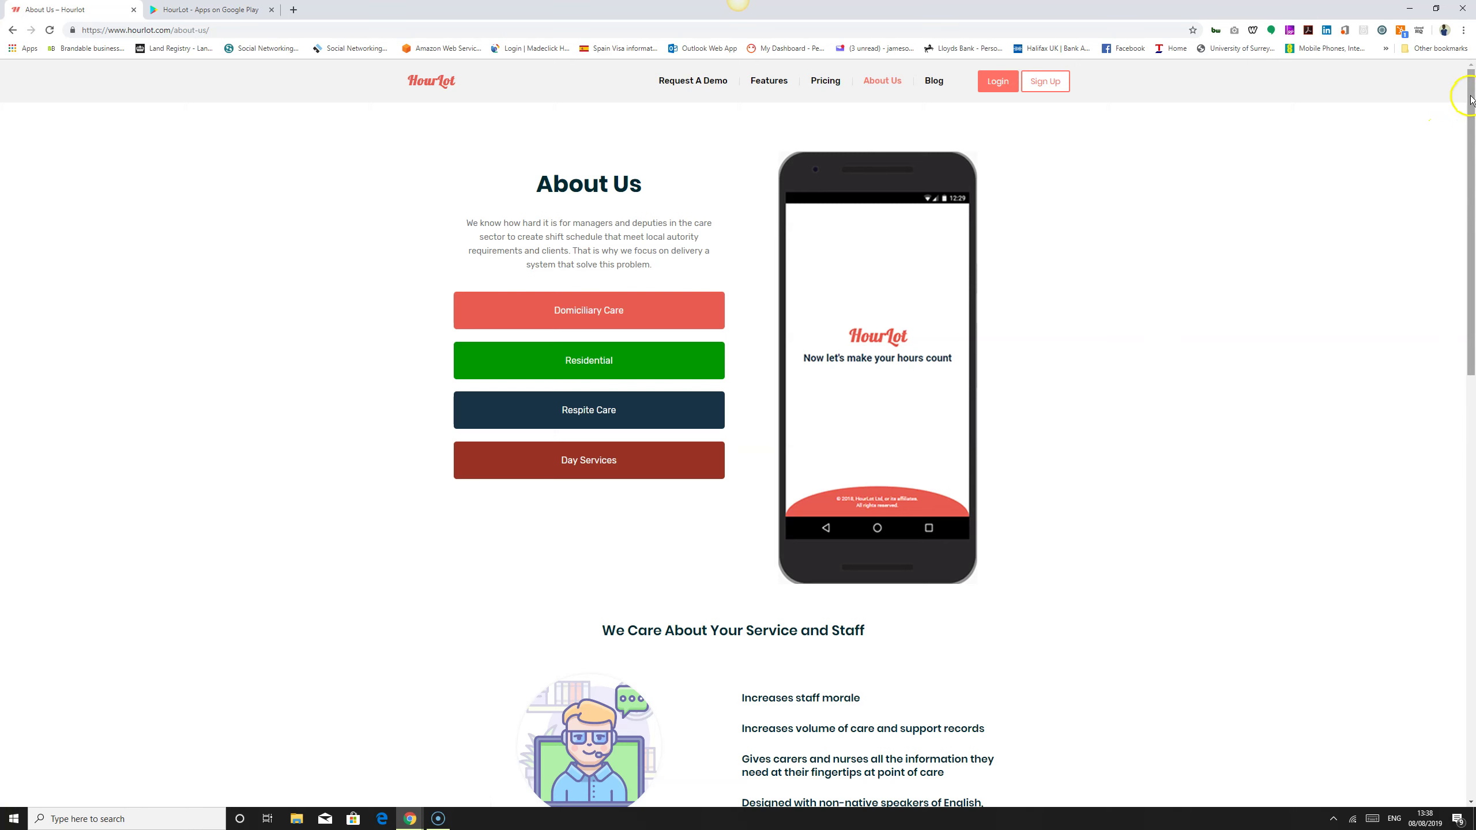
left_click_drag(1471, 98, 1470, 440)
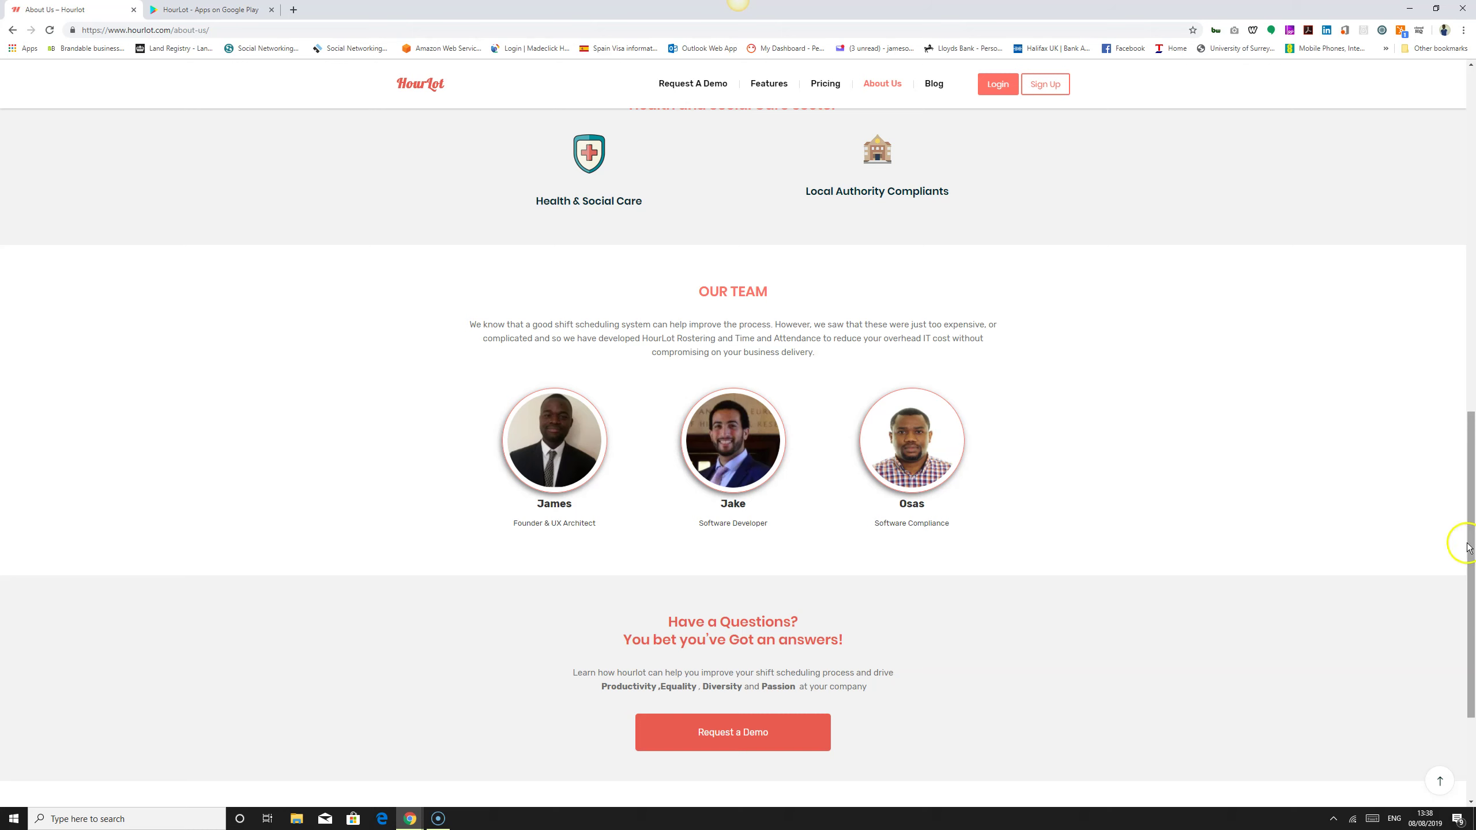
left_click(1472, 559)
left_click_drag(1473, 559, 1473, 218)
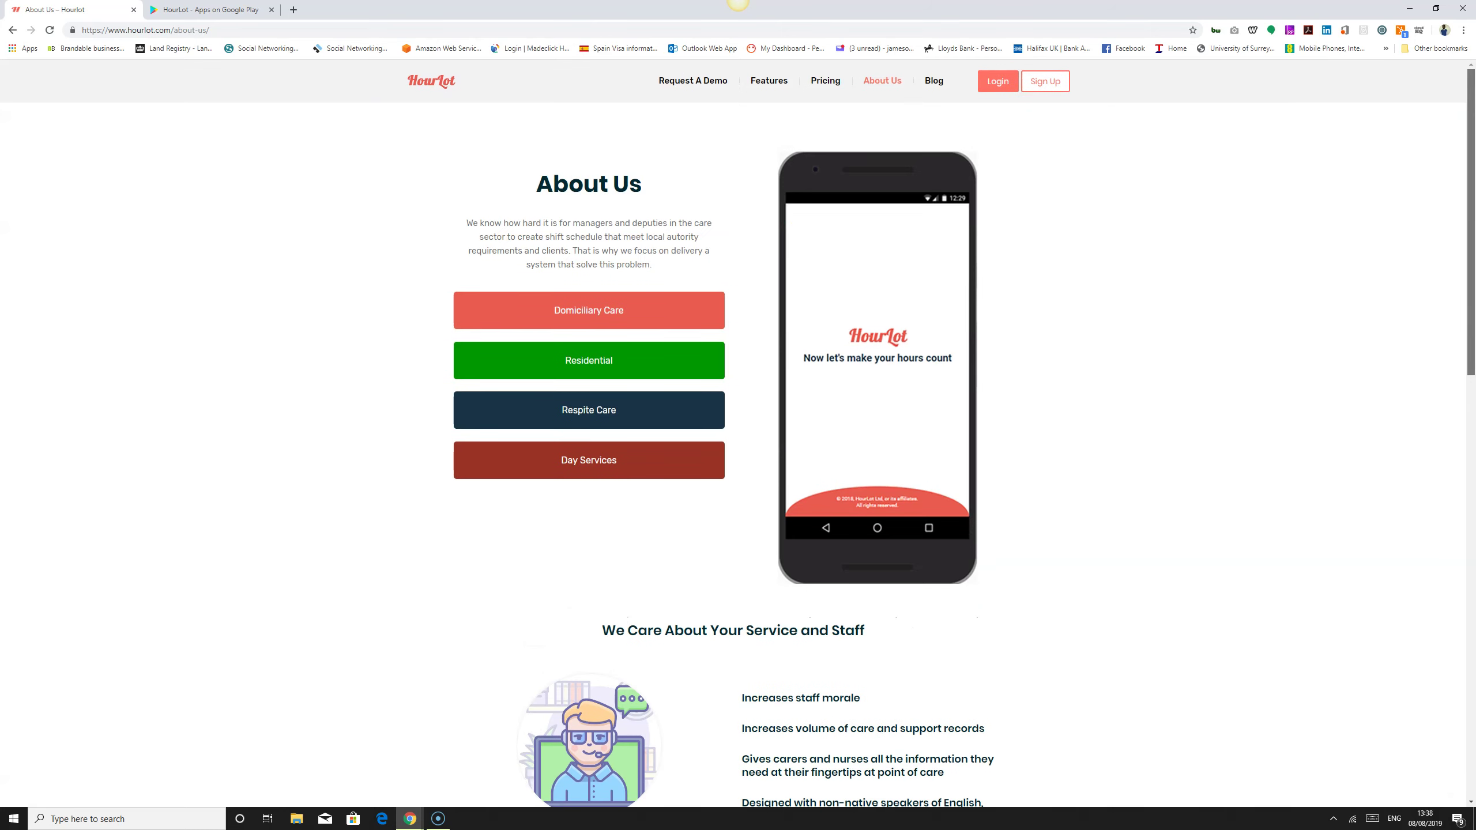
Step: Open the Blog page and browse its rostering article cards, such as the CQC enquiry guide
left_click(937, 86)
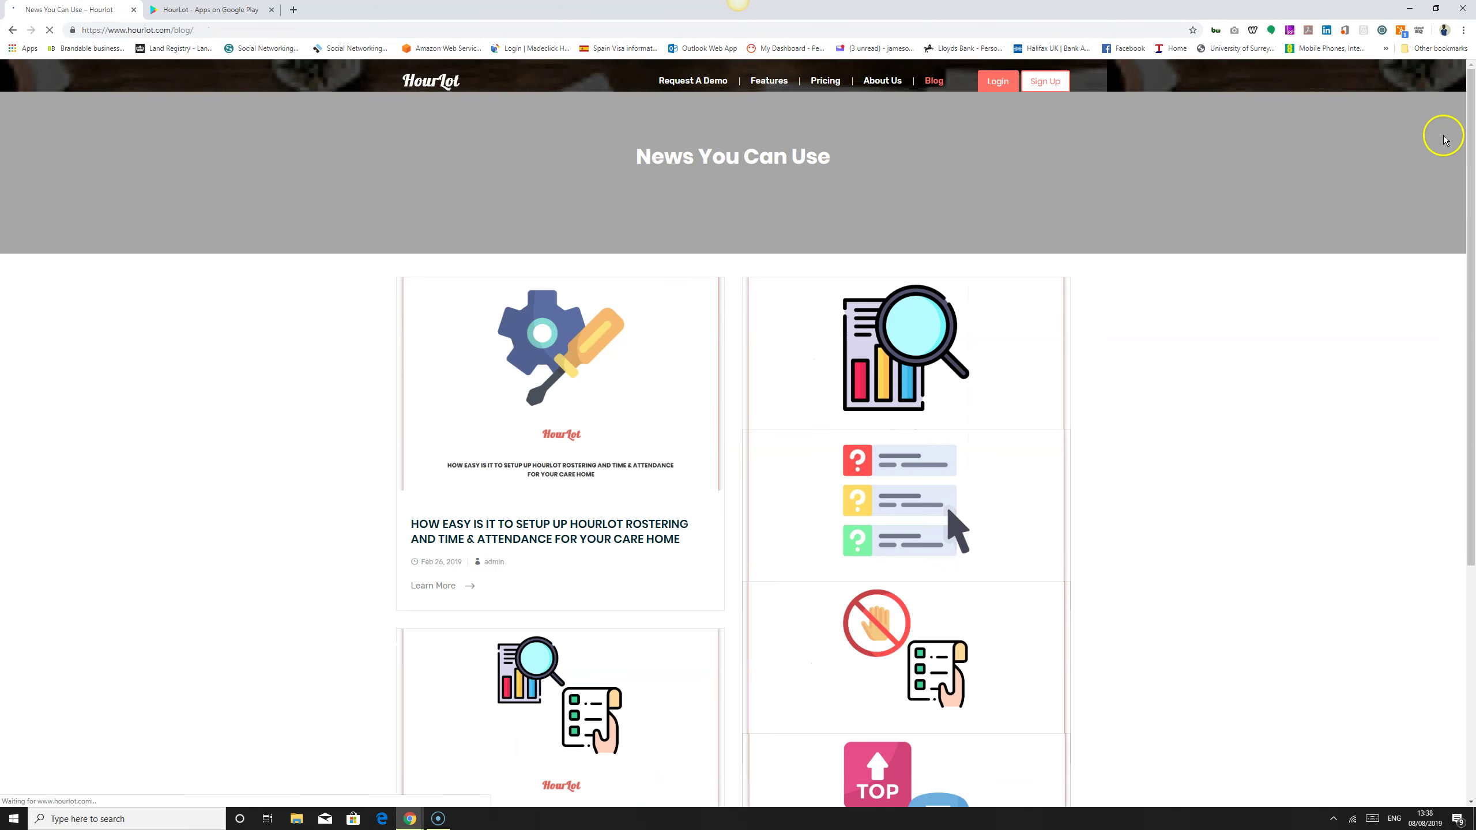
left_click_drag(1472, 120, 1464, 348)
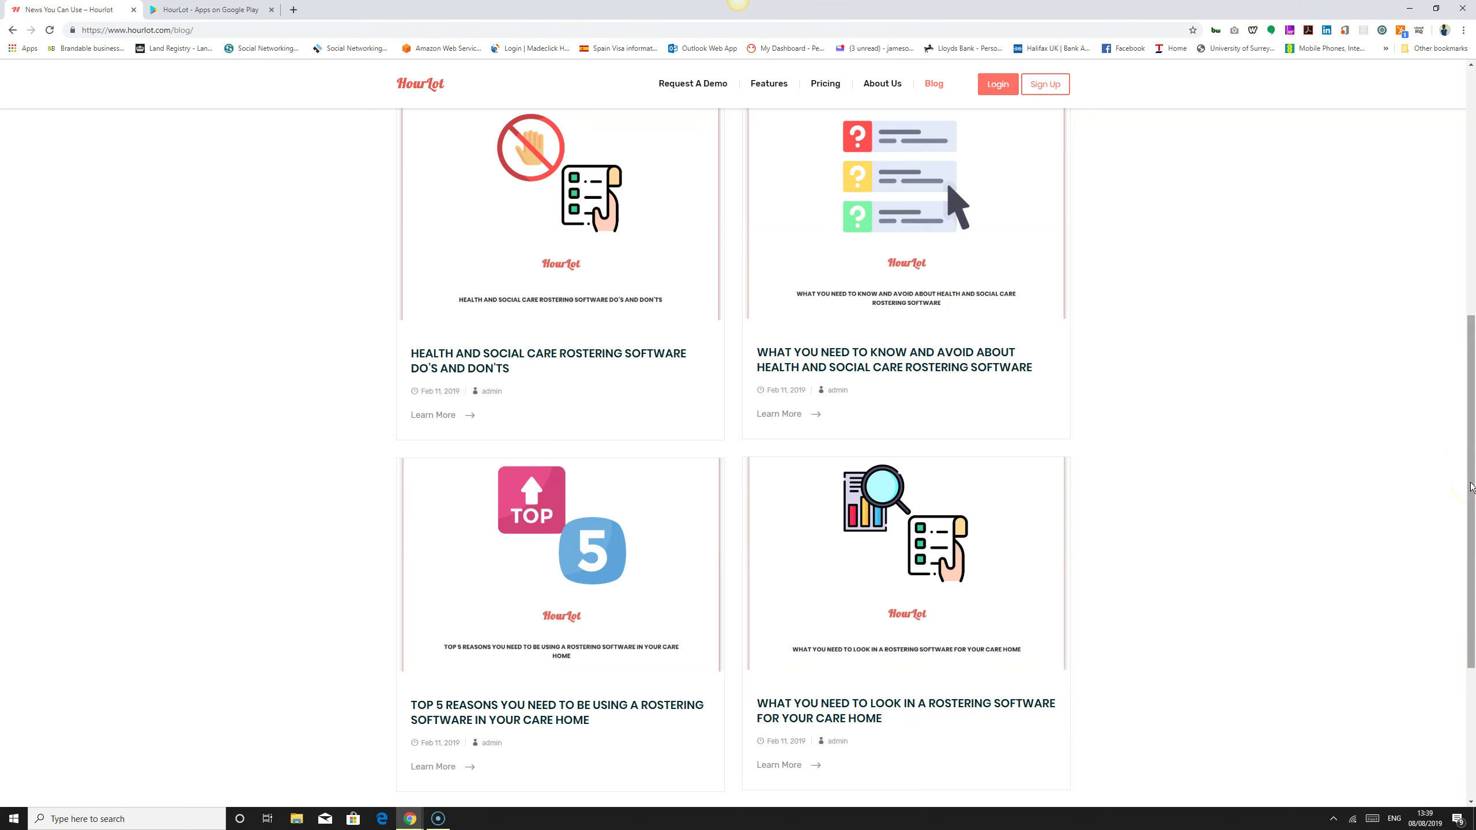
left_click_drag(1471, 487, 1462, 192)
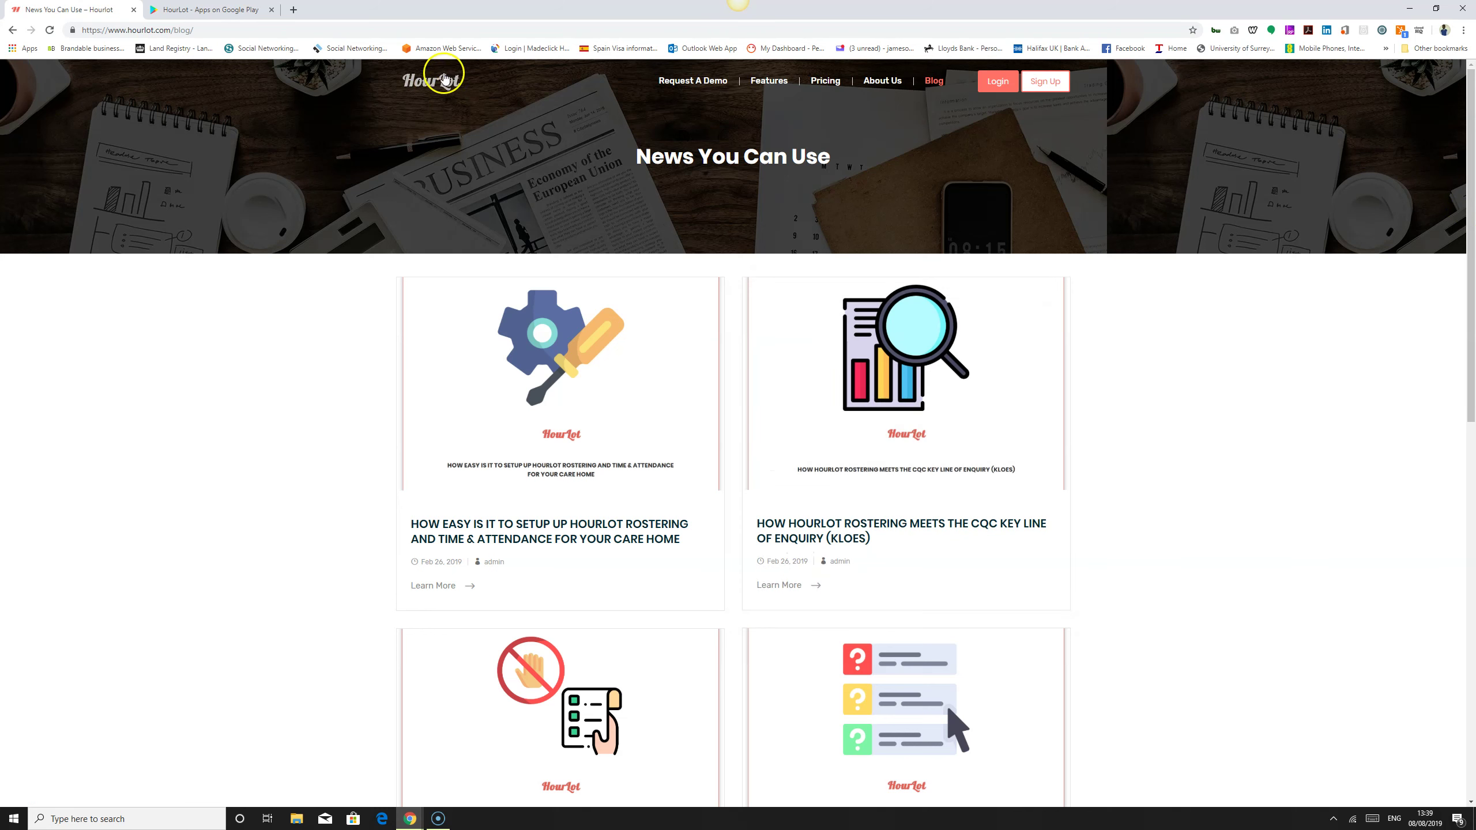
Step: Return to the home page, try the intro app video, and bring up the Sign Up link's menu
left_click(445, 78)
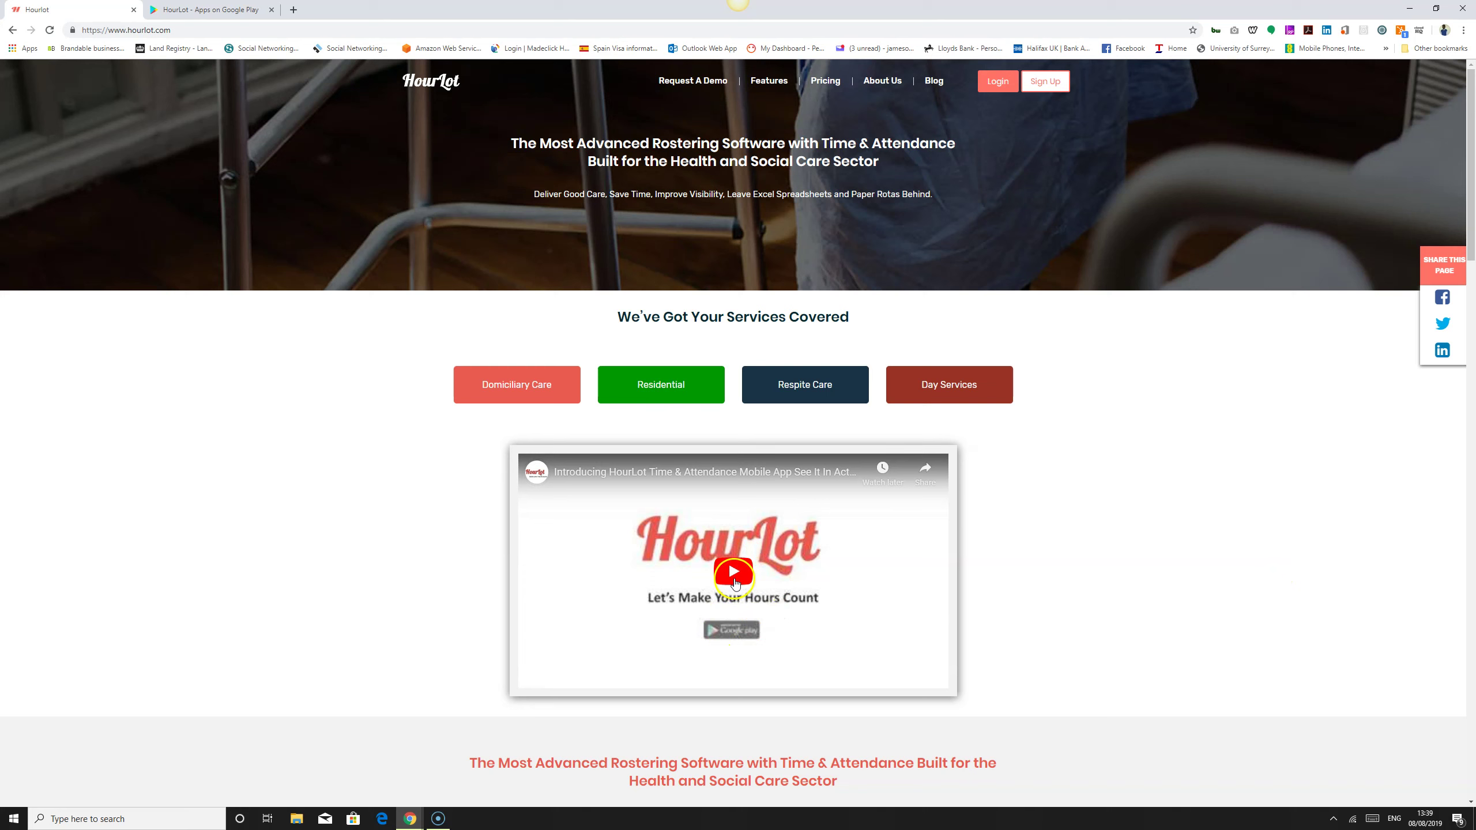
left_click(734, 583)
left_click(1447, 291)
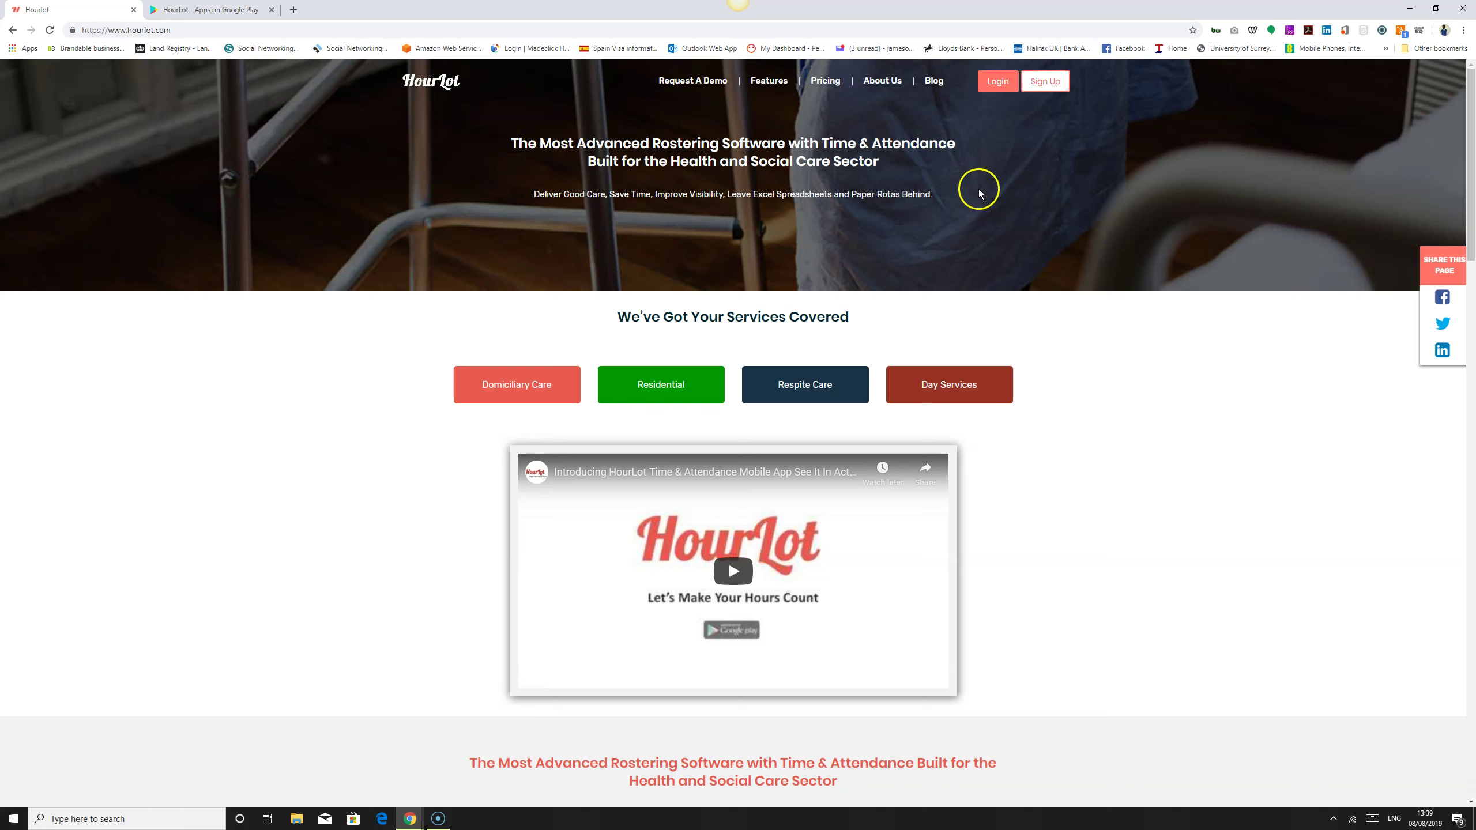
right_click(1046, 83)
Step: Open Sign Up in a new tab, glance over the free-account form, then go to the login page
left_click(1075, 96)
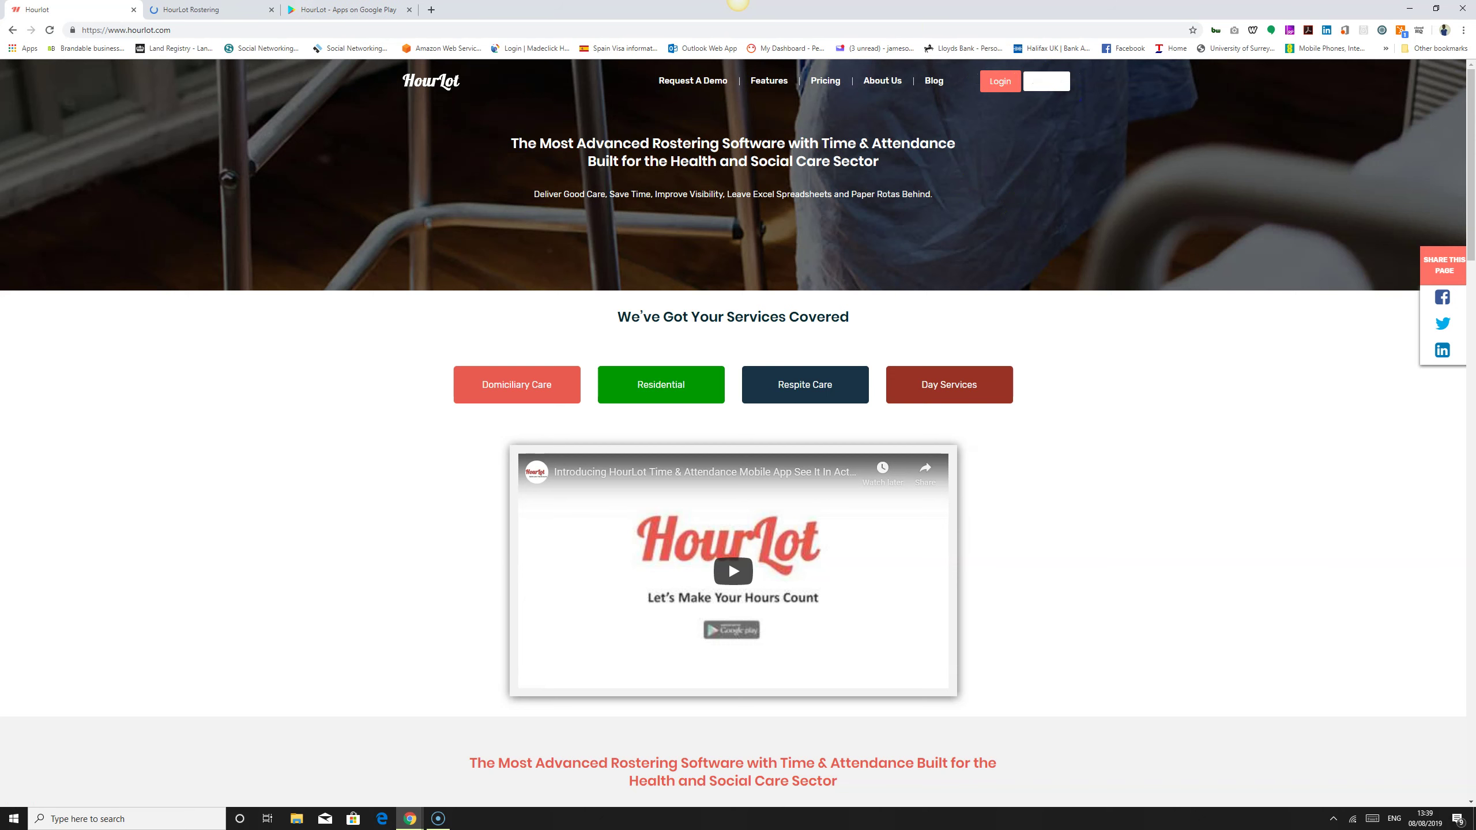
left_click(245, 9)
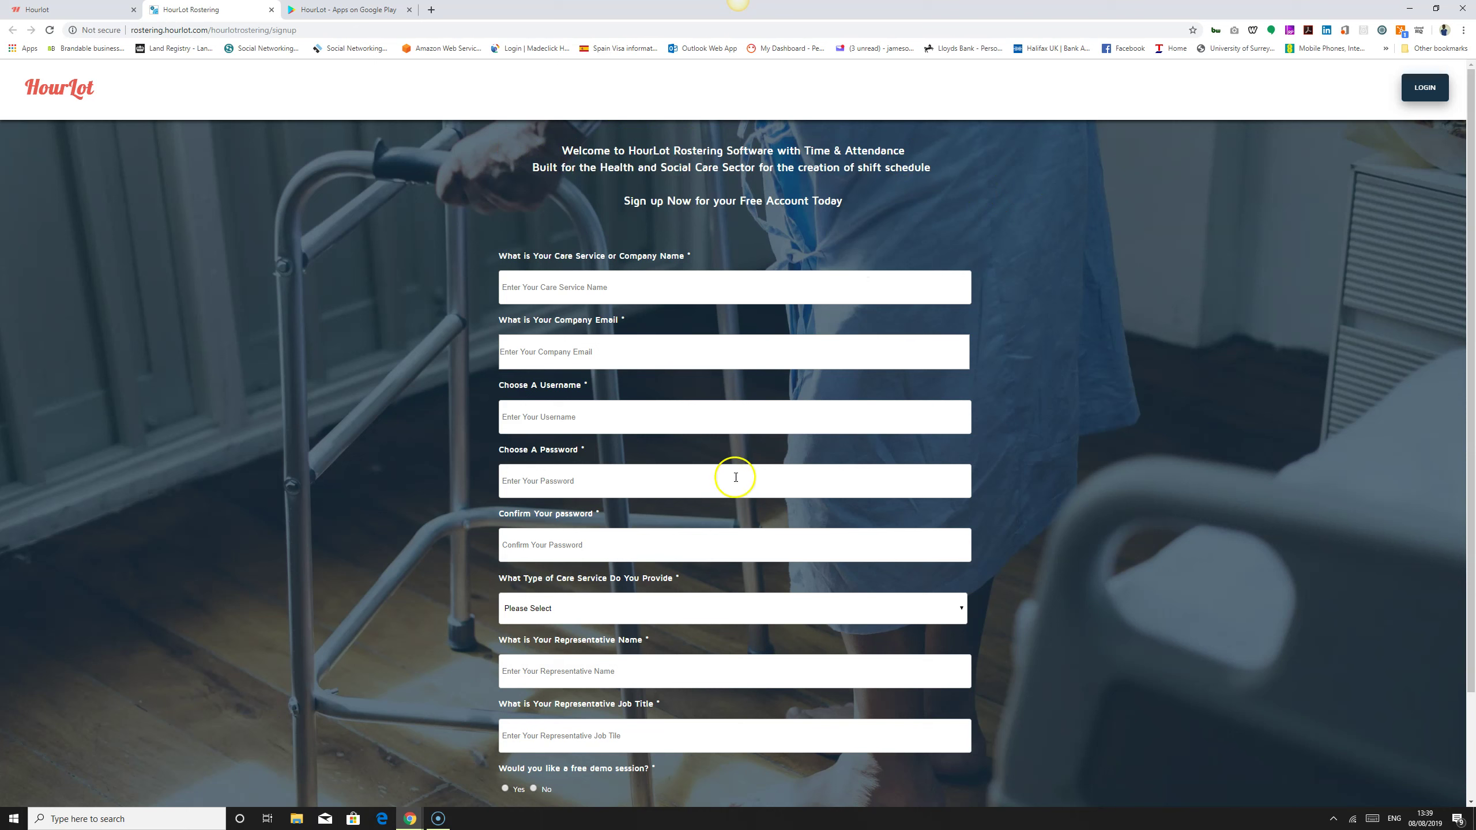
scroll(1063, 604, "down", 2)
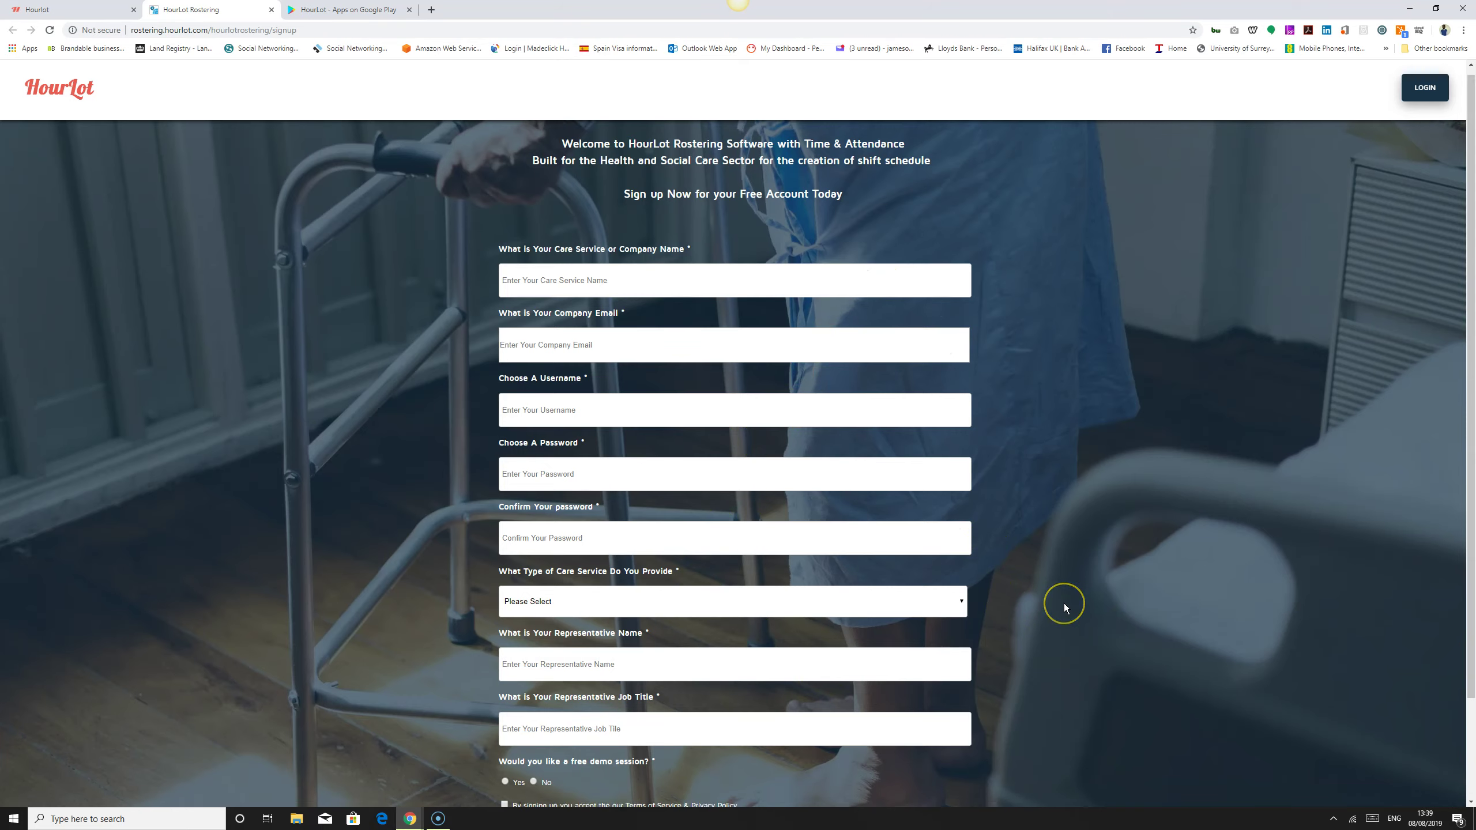
scroll(1063, 604, "up", 2)
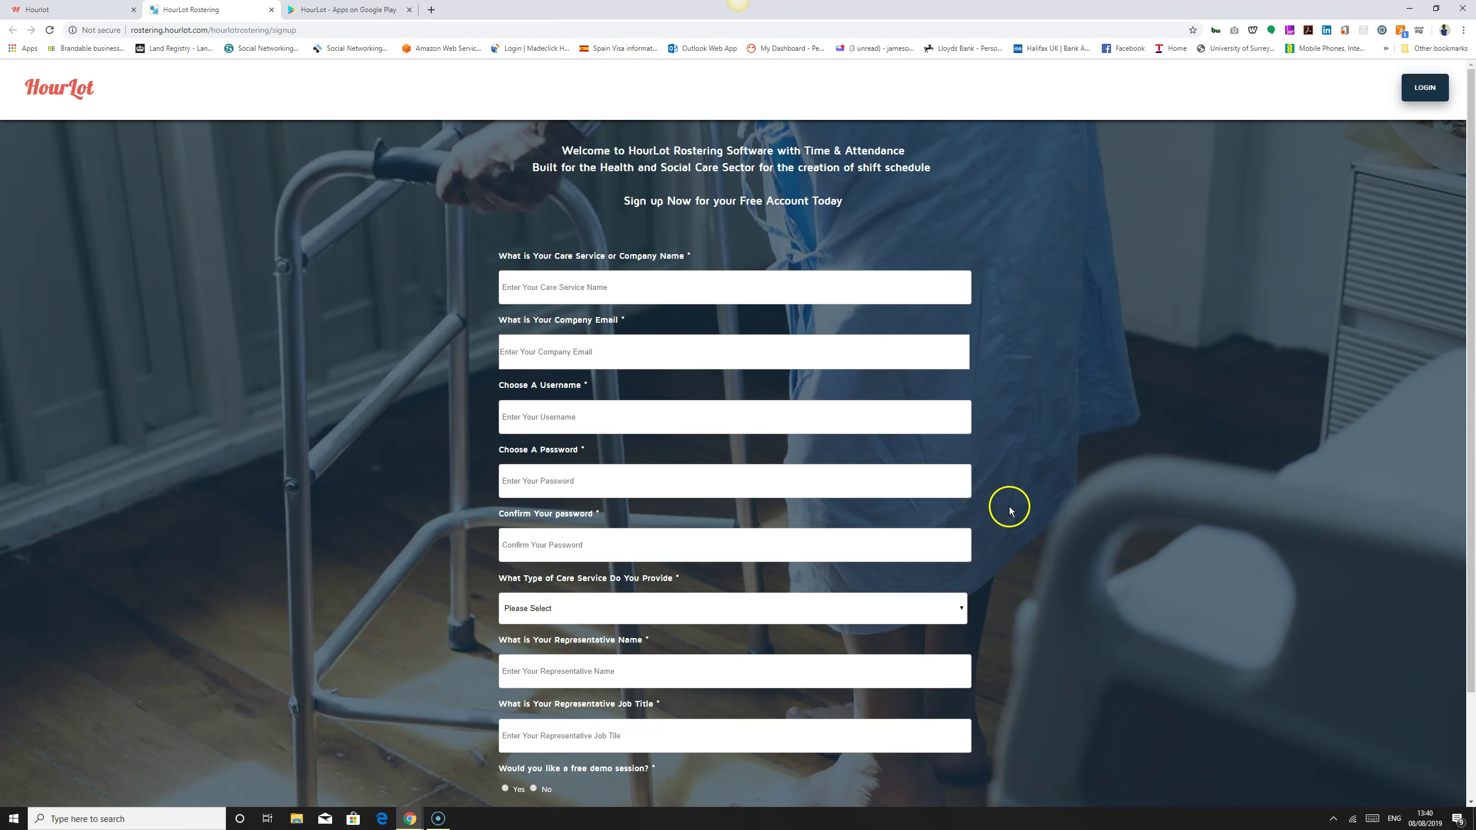
left_click(1426, 98)
Step: Log in to HourLot Rostering with the admin username and password to reach the dashboard
left_click(1424, 87)
left_click(858, 419)
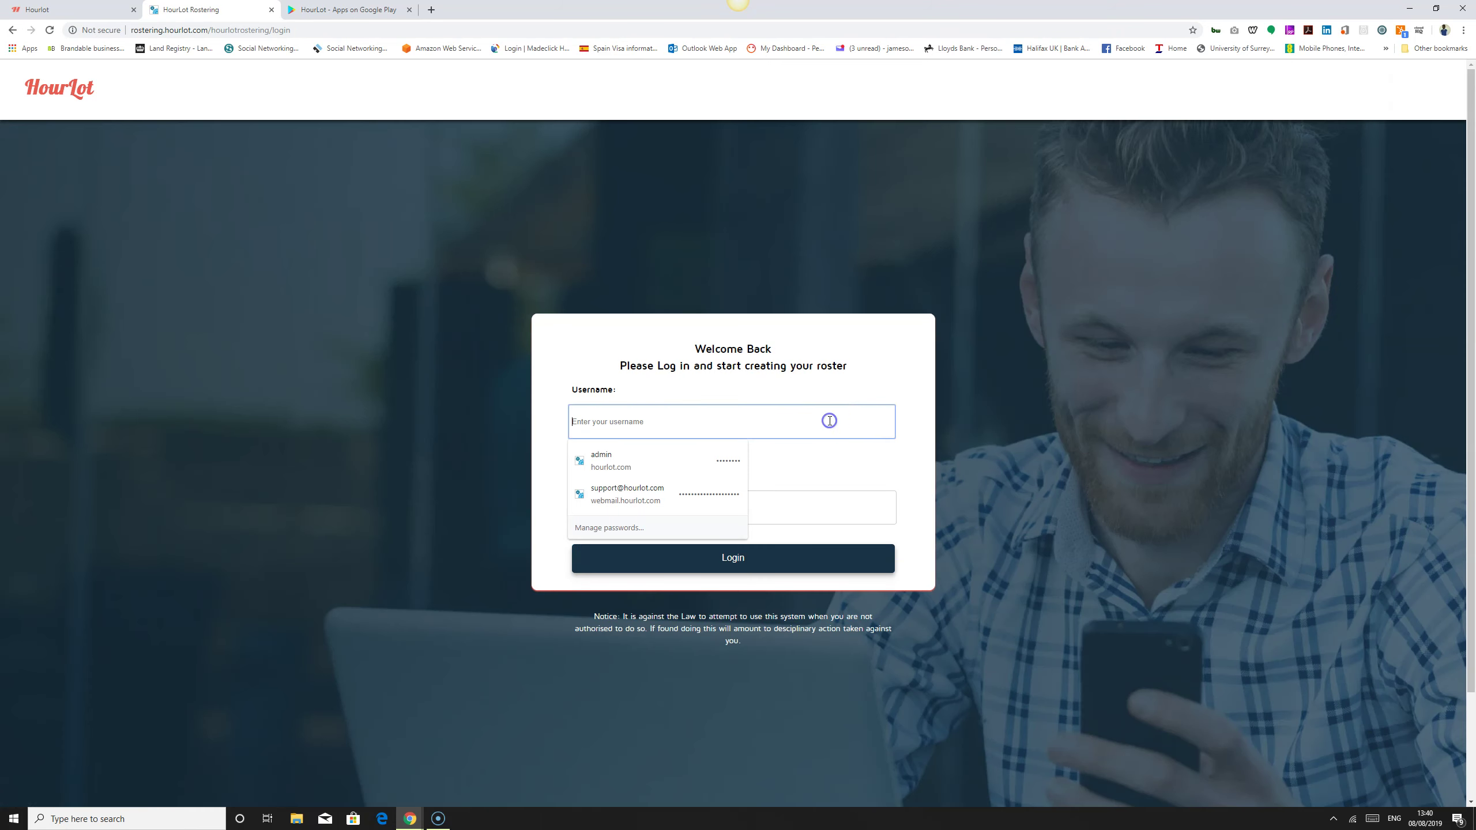
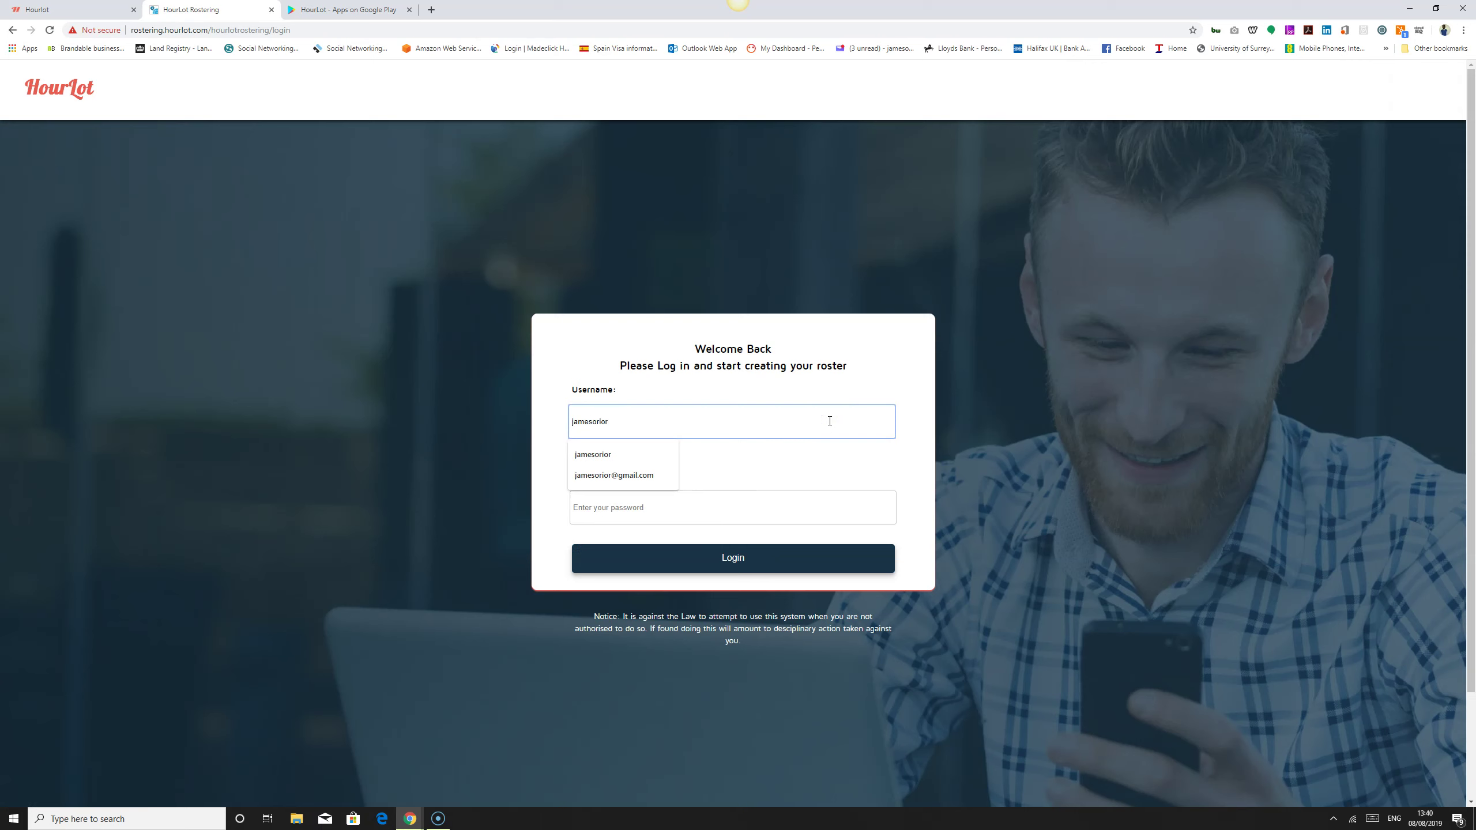
key("Tab")
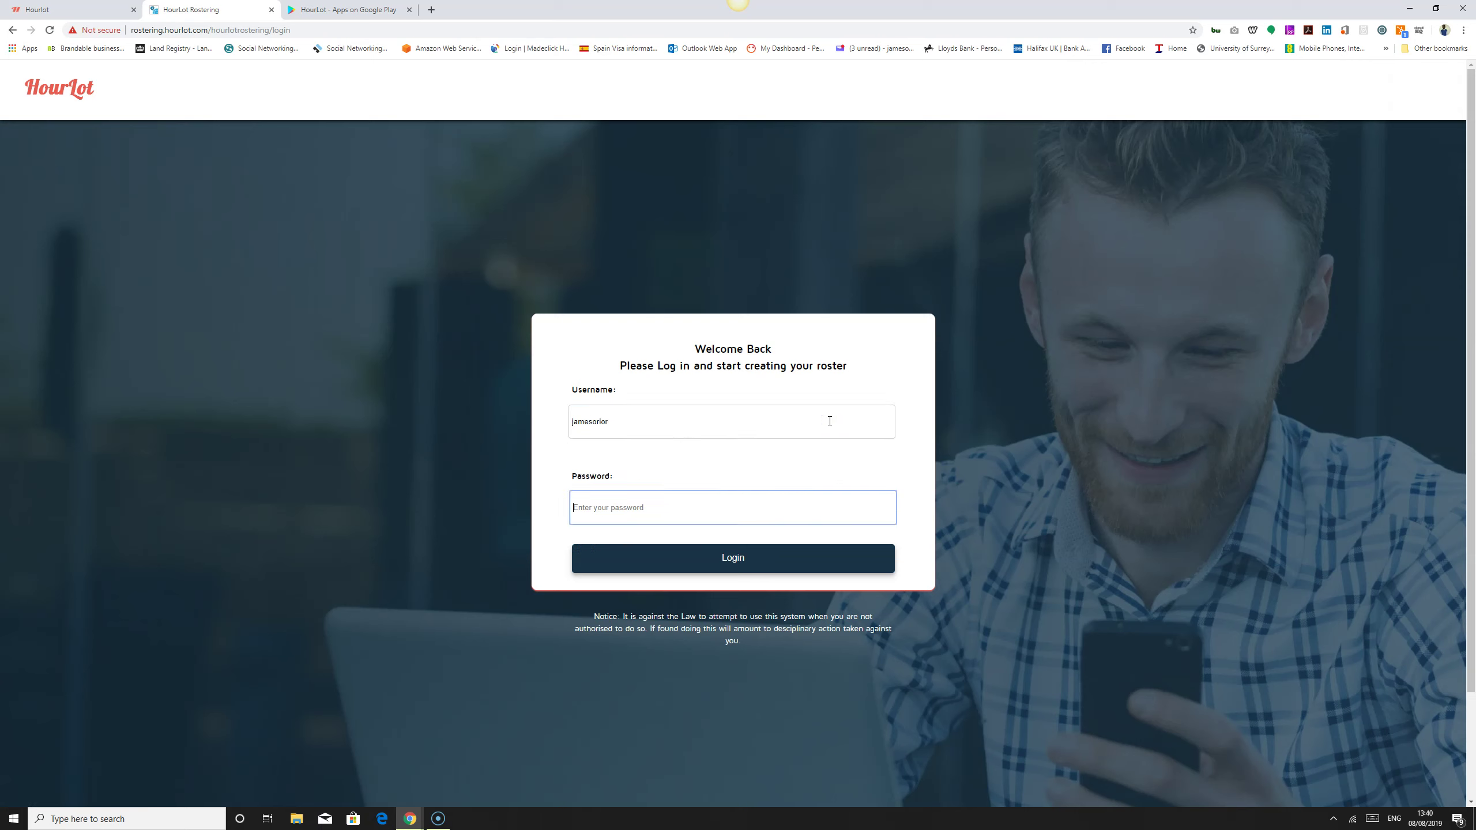
type("••")
left_click(747, 560)
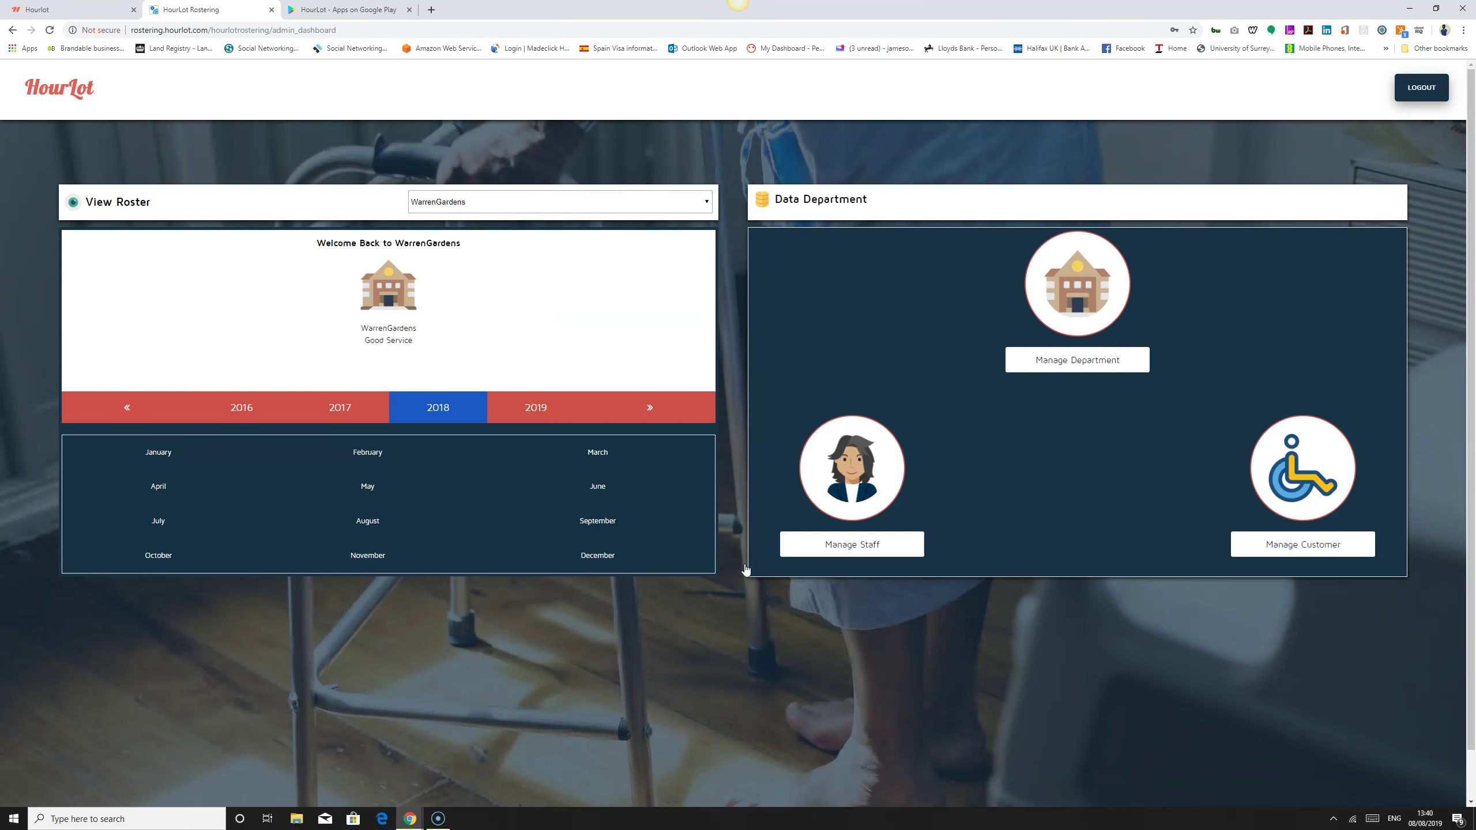
Step: Show the 2019 roster with WarrenGardens as department, then open Manage Department
left_click(534, 407)
left_click(739, 700)
left_click(563, 207)
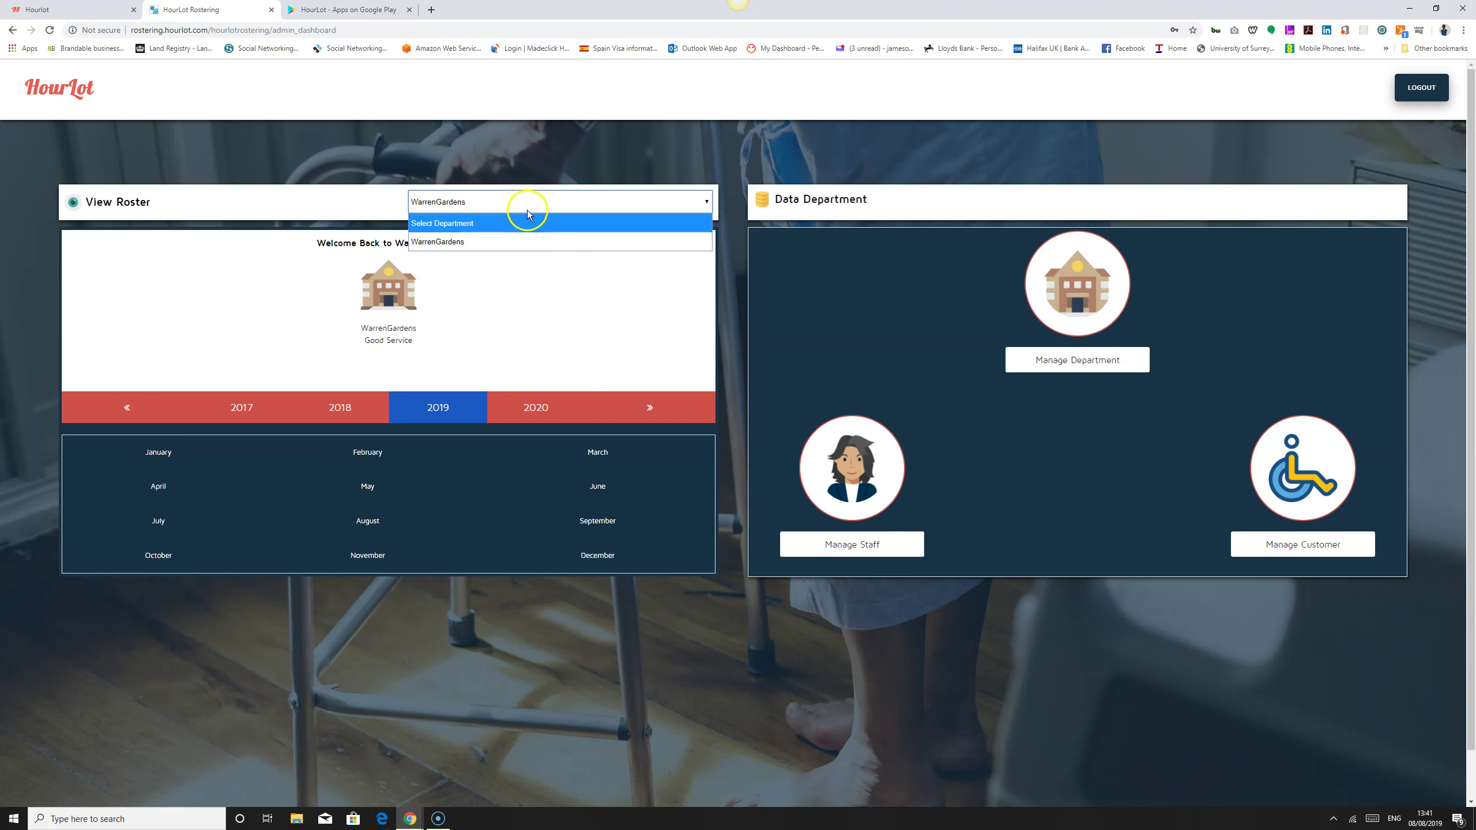
left_click(512, 247)
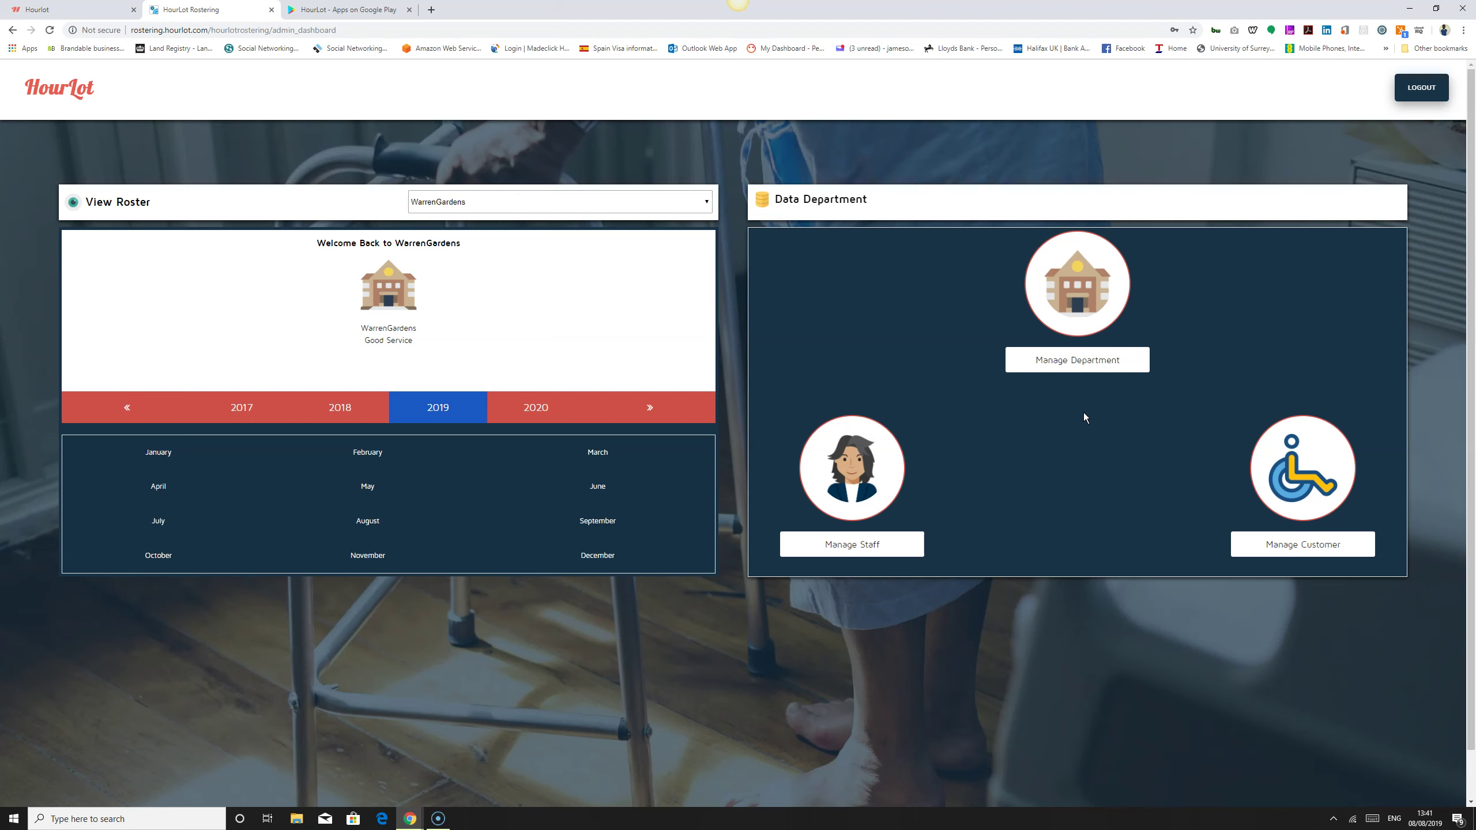
left_click(1087, 370)
left_click(1081, 369)
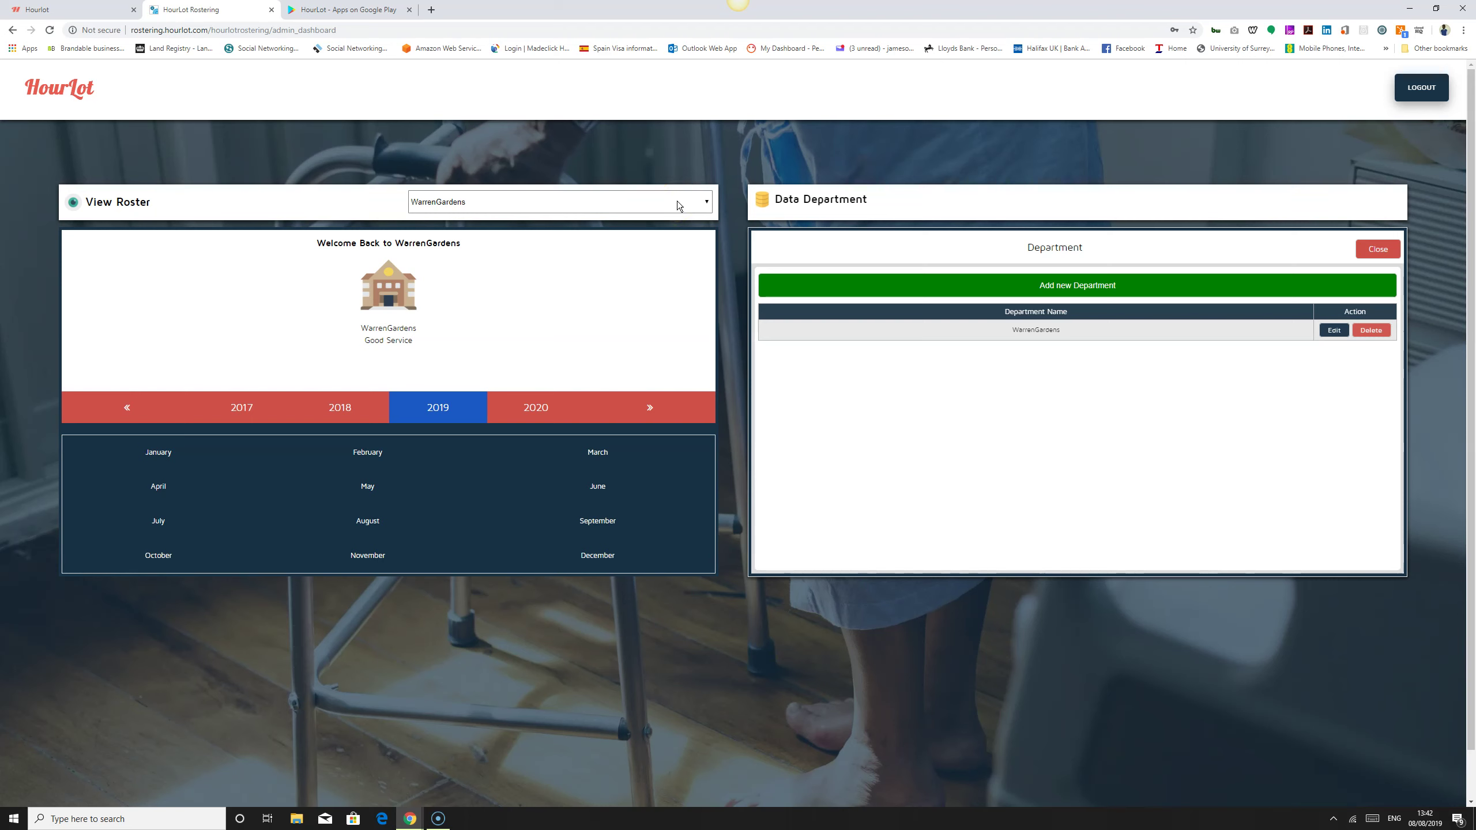
Step: Keep WarrenGardens selected, view the Add new Department form, then close it and the Department panel
left_click(530, 207)
left_click(530, 207)
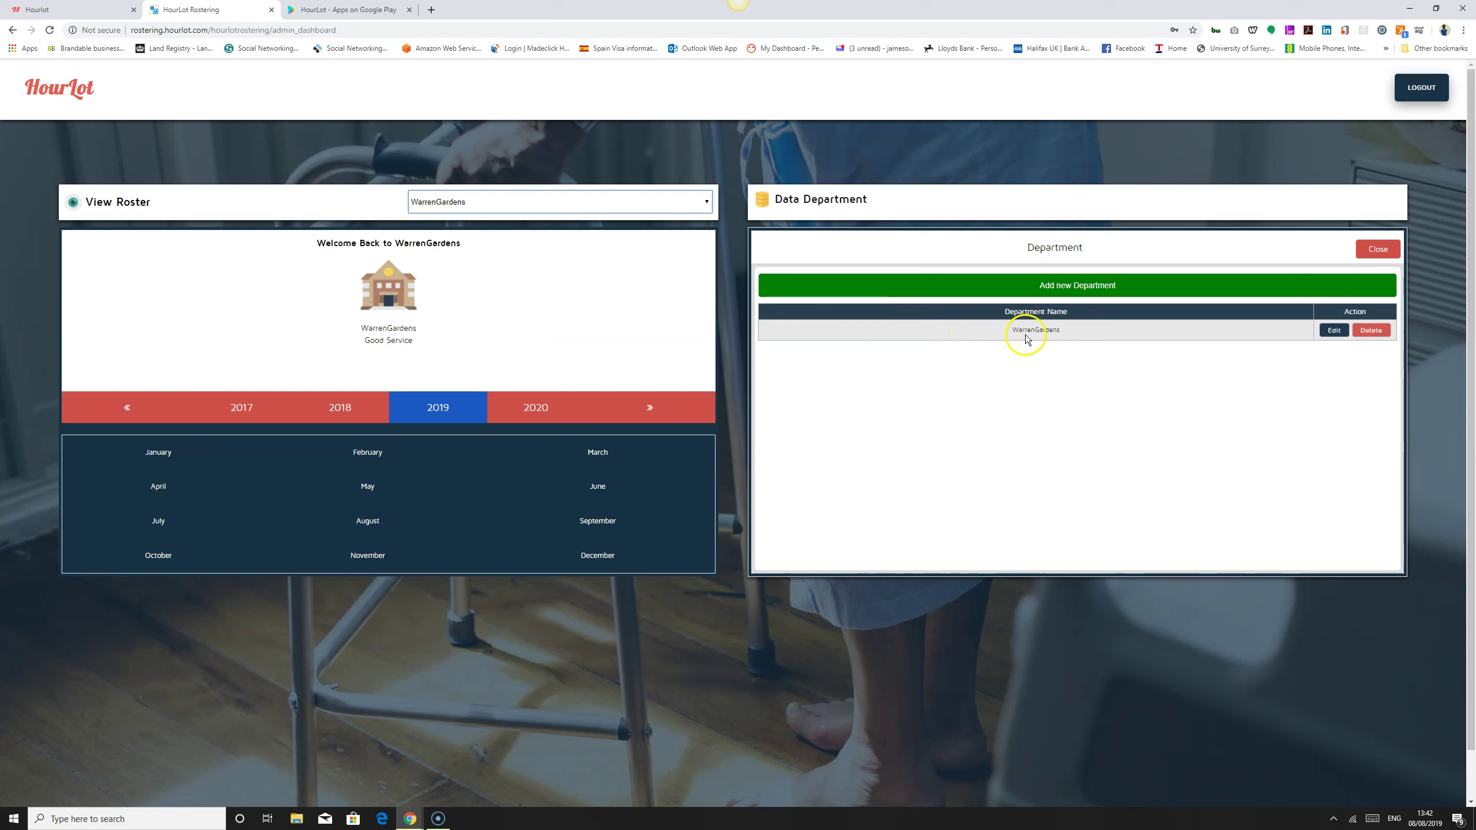
left_click(1063, 286)
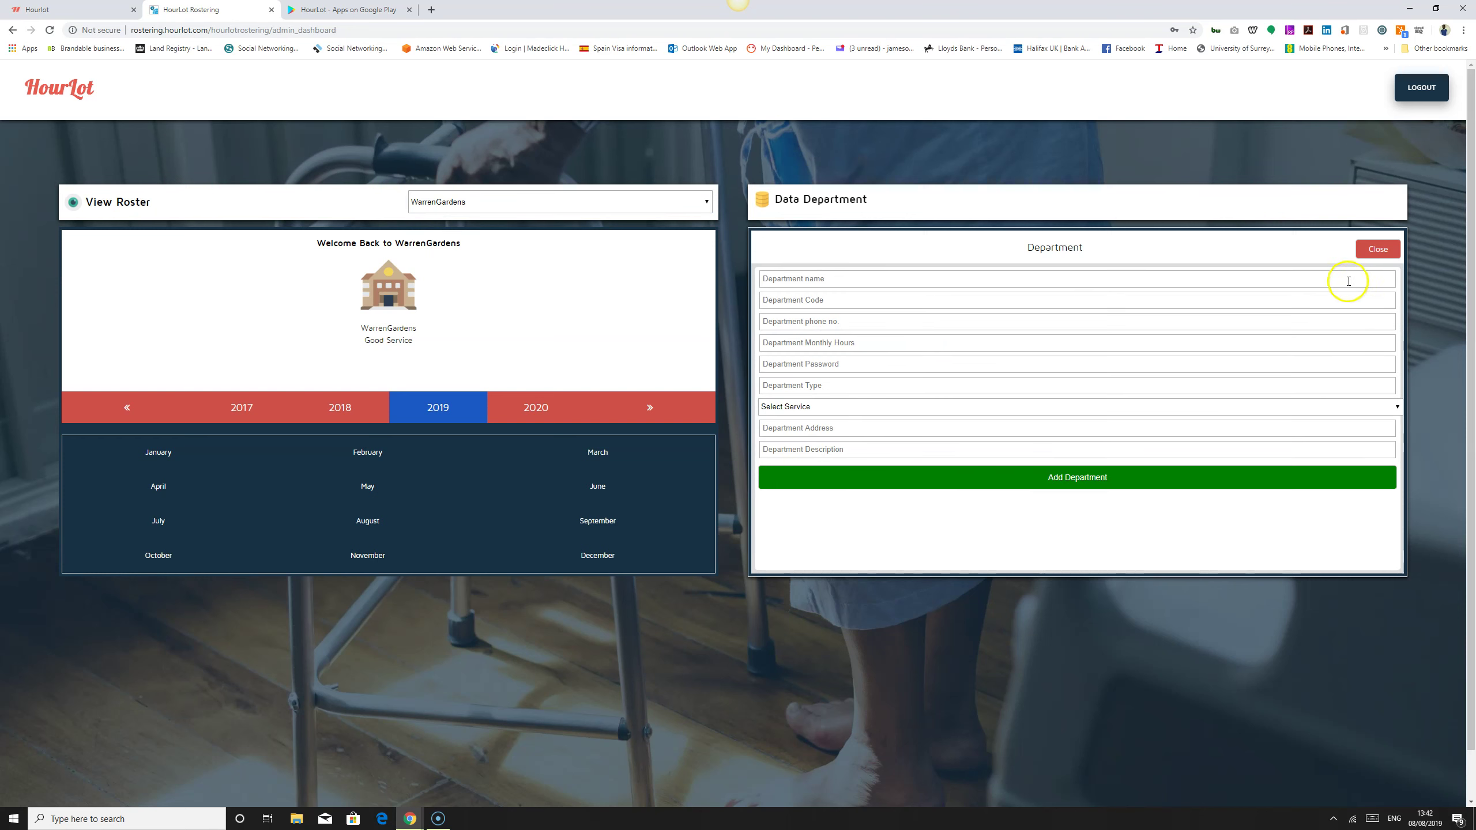
left_click(1375, 250)
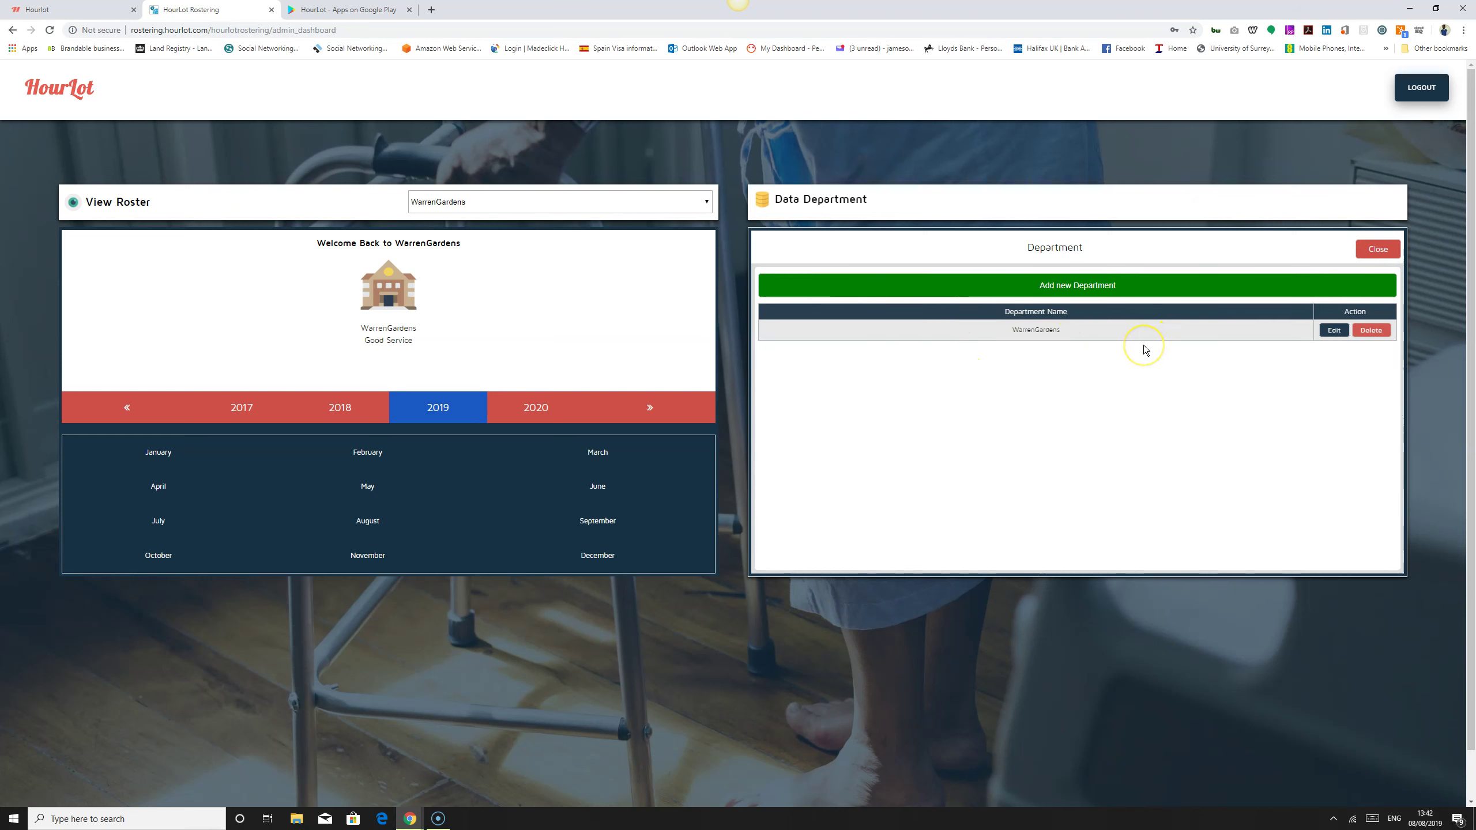
left_click(1384, 251)
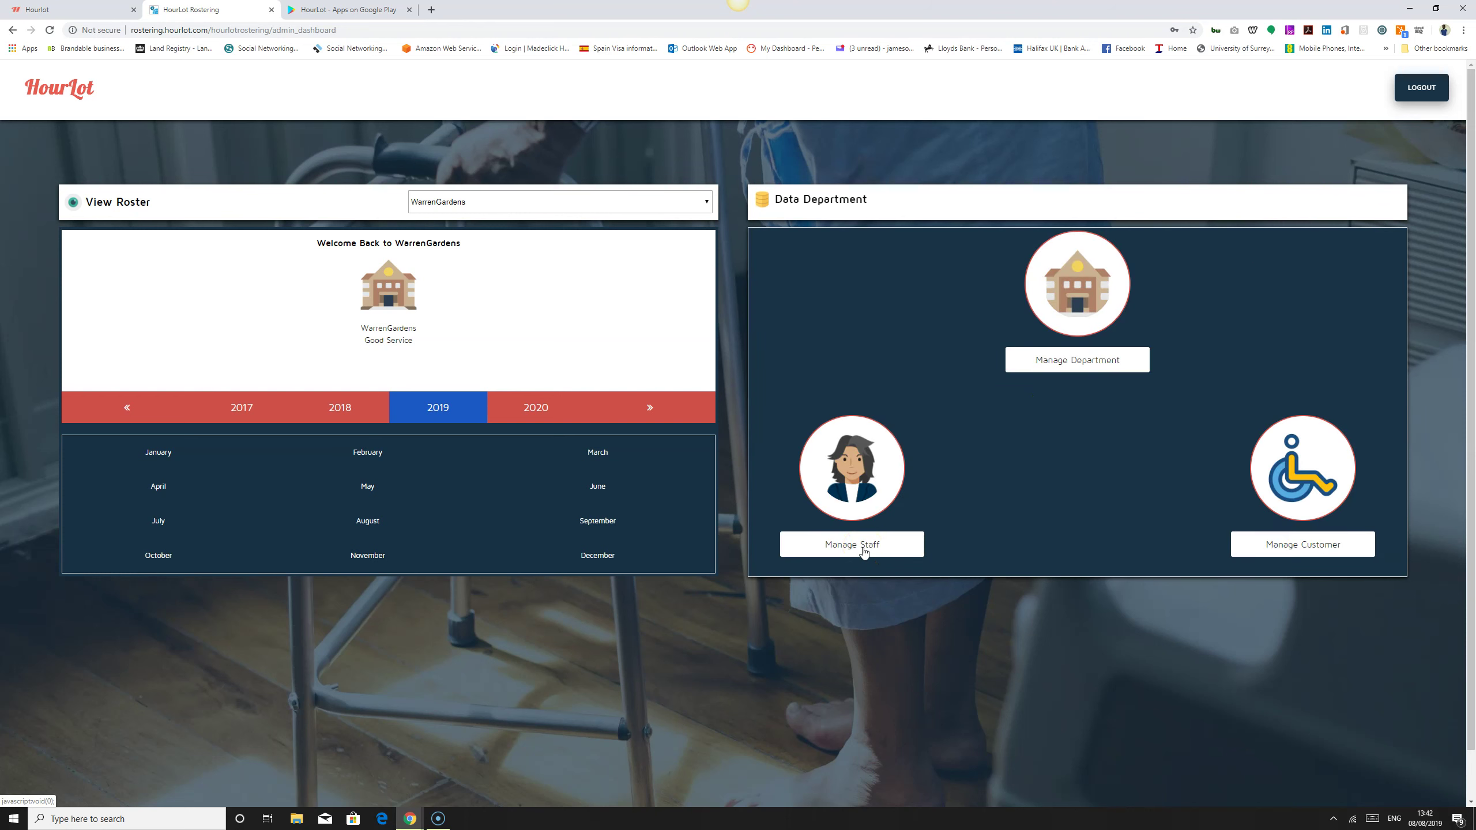
Step: Open the Staff panel and its blank Add new Staff form at the employee number
left_click(864, 550)
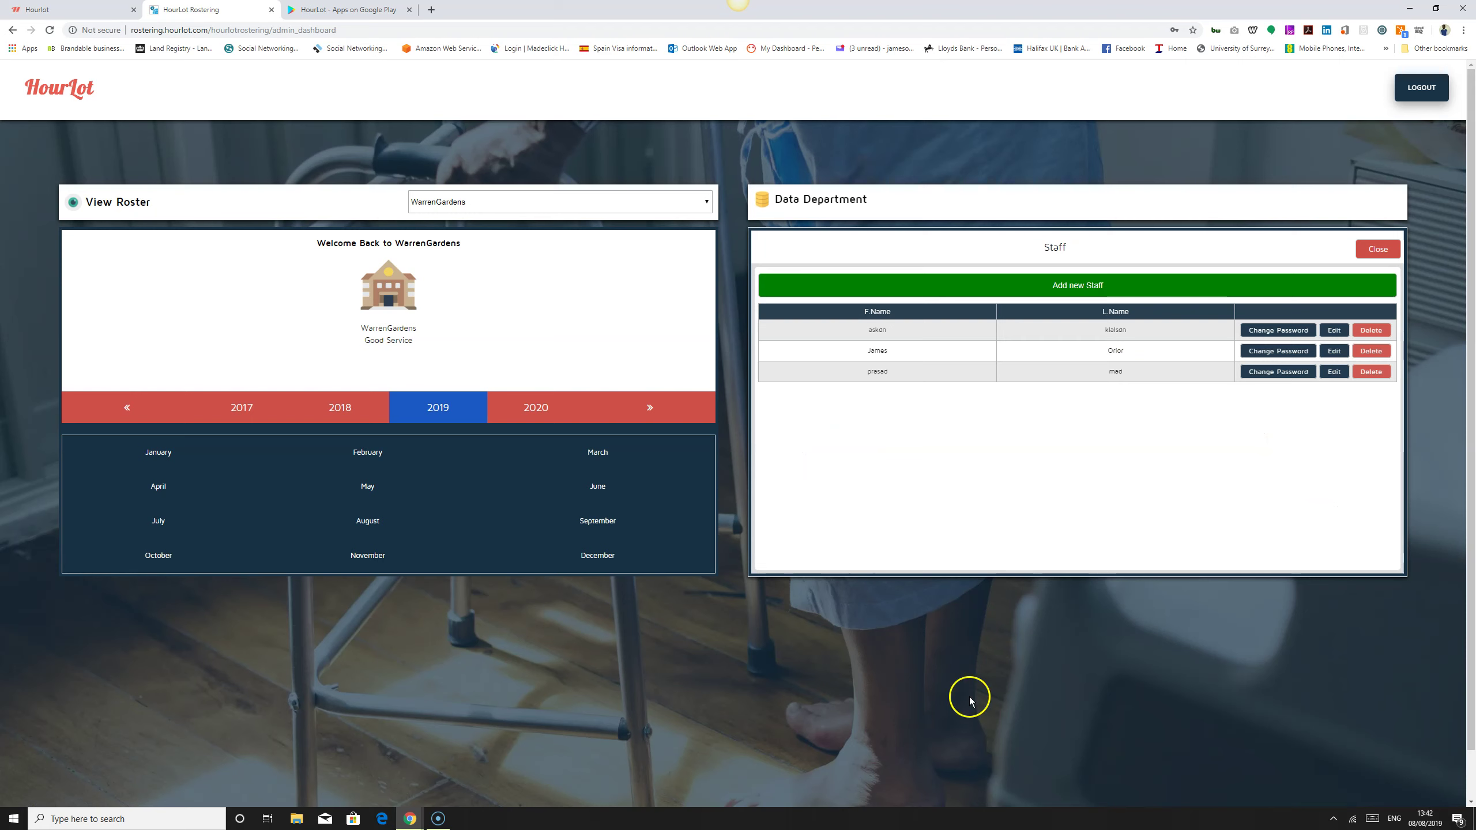
left_click(1122, 286)
left_click(1124, 286)
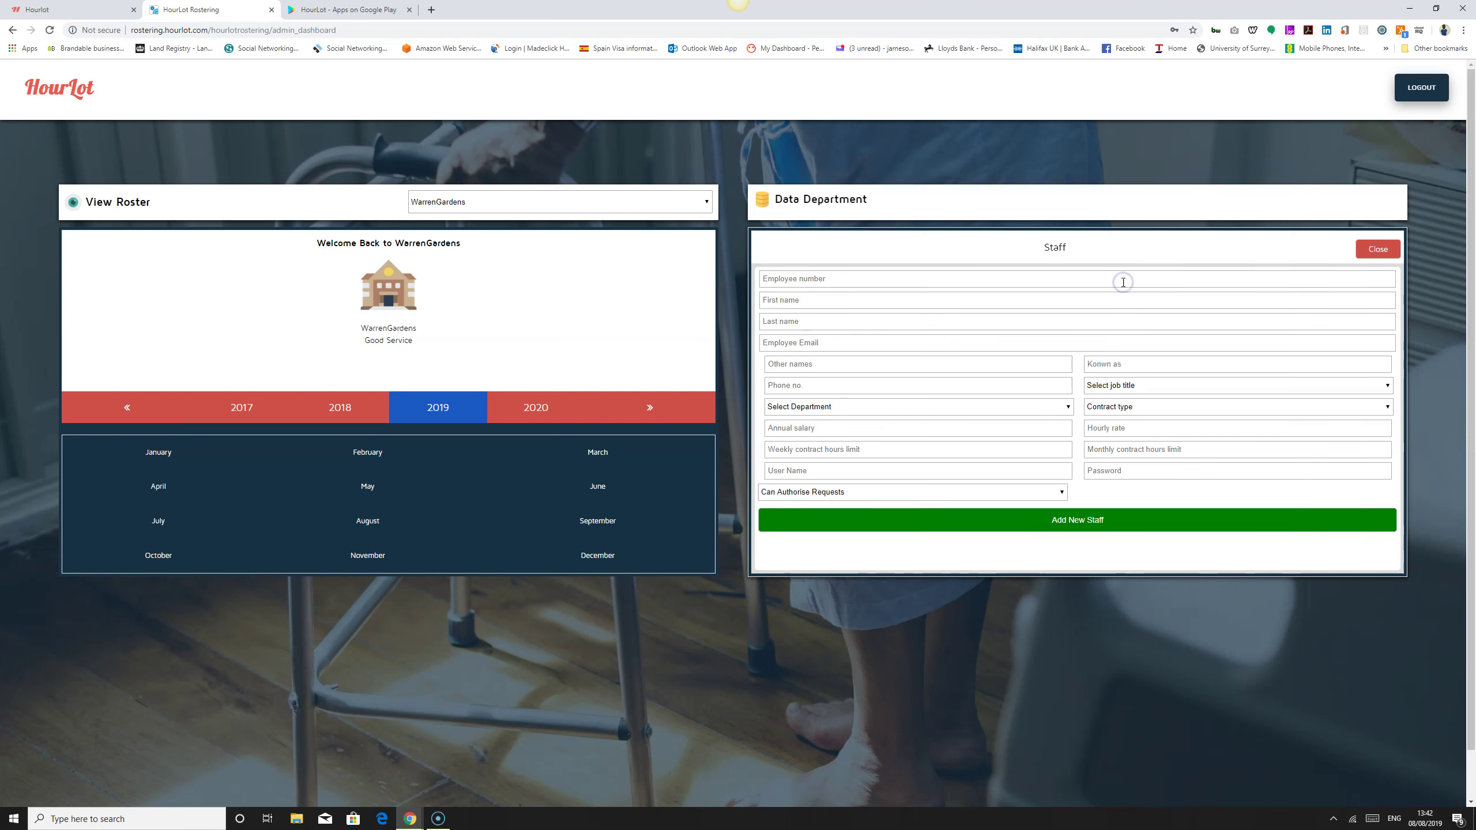
left_click(1072, 270)
Step: Review the Select Department and Contract type choices without picking, then visit User Name and Password
left_click(987, 407)
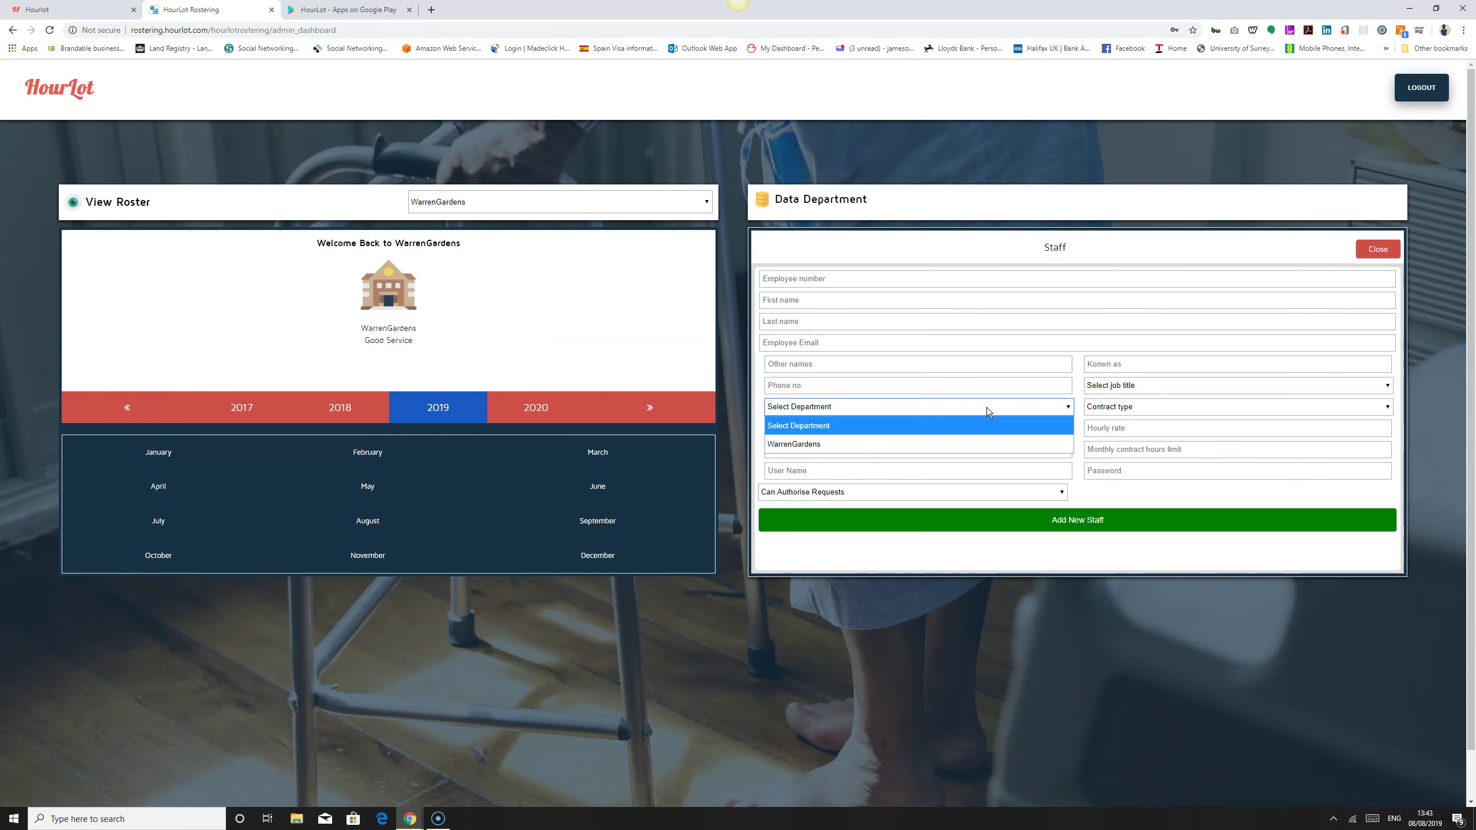
left_click(987, 407)
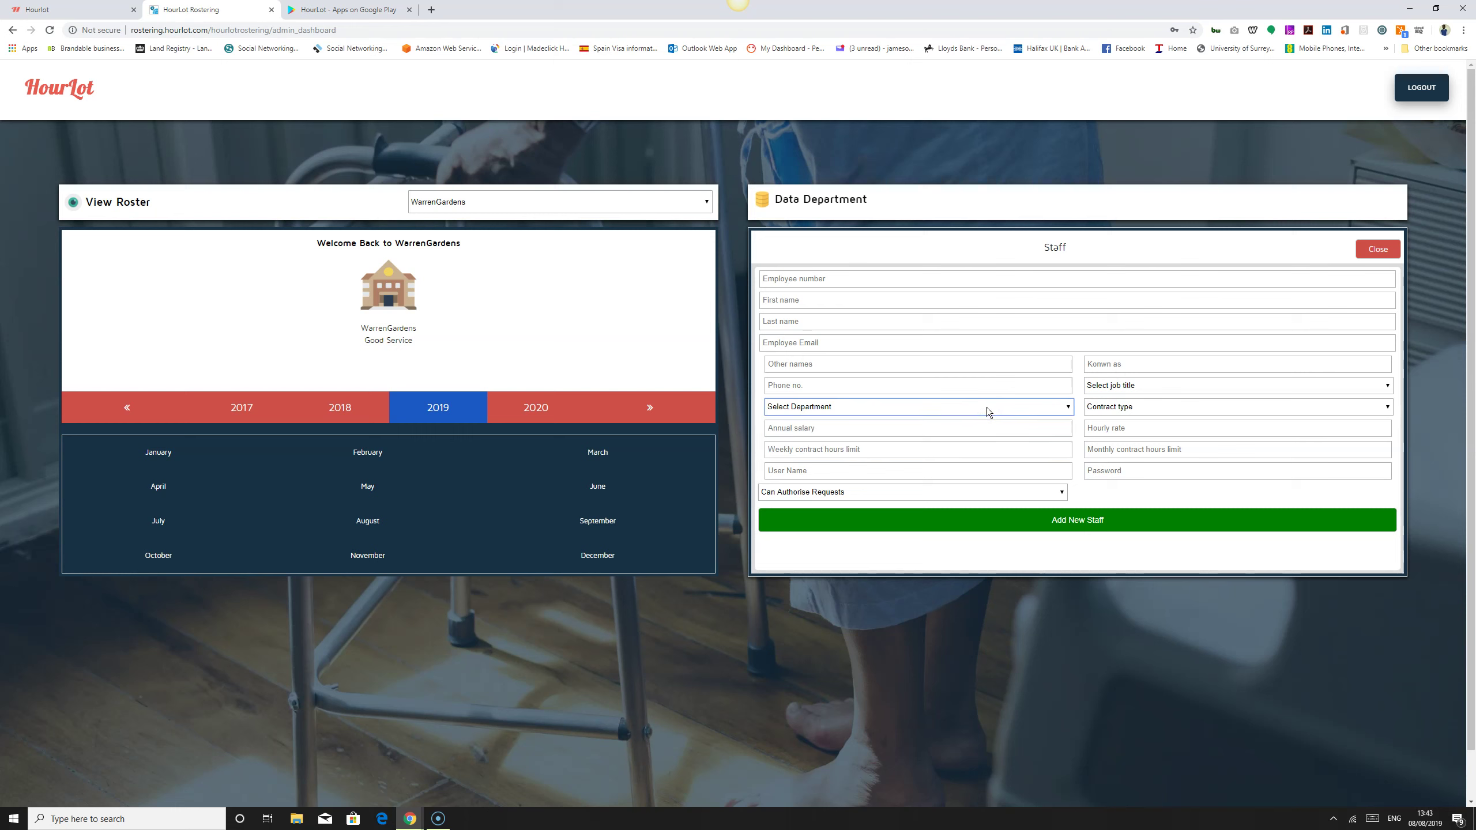
left_click(1151, 409)
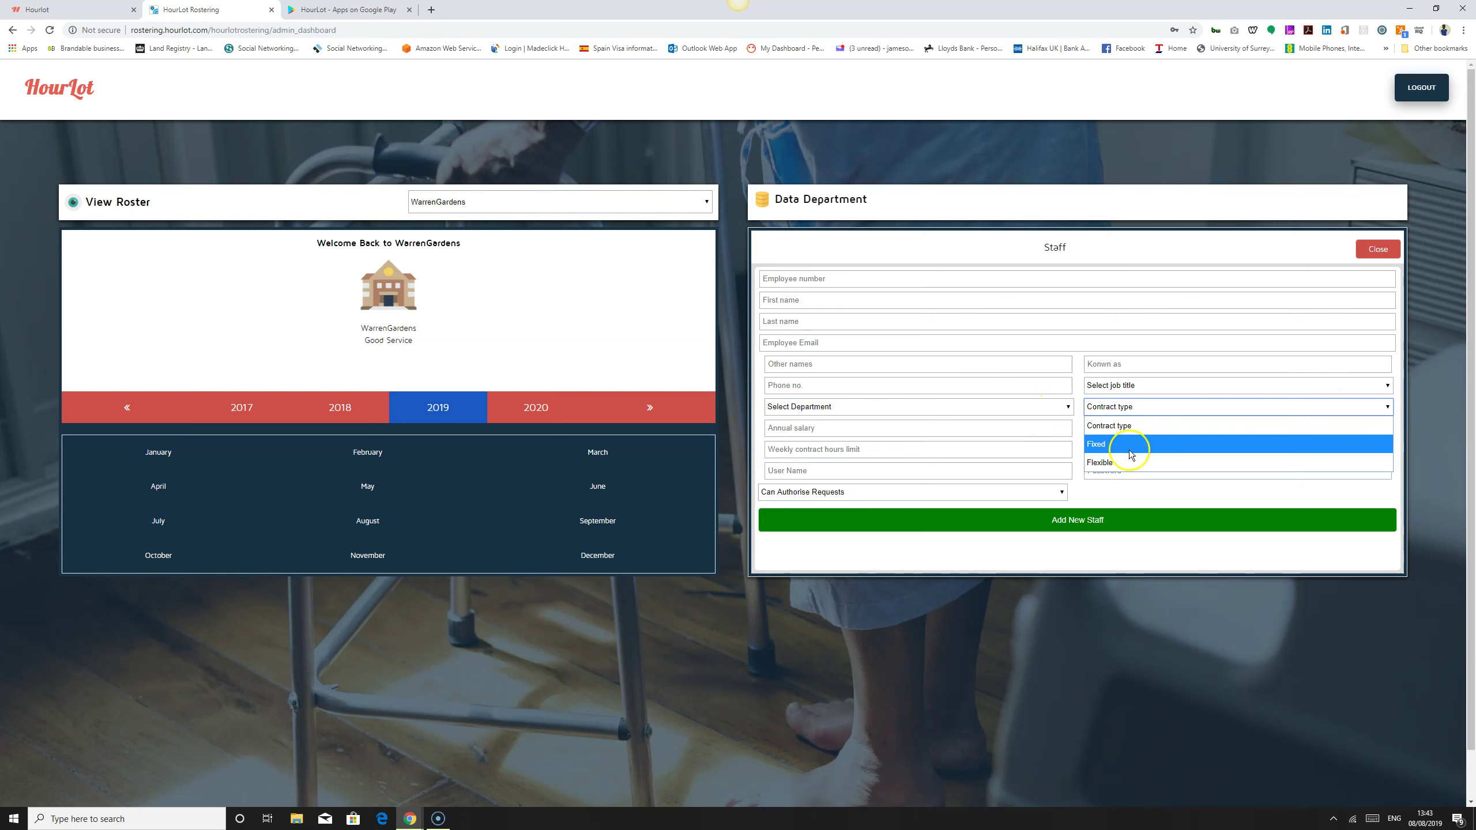
left_click(1169, 496)
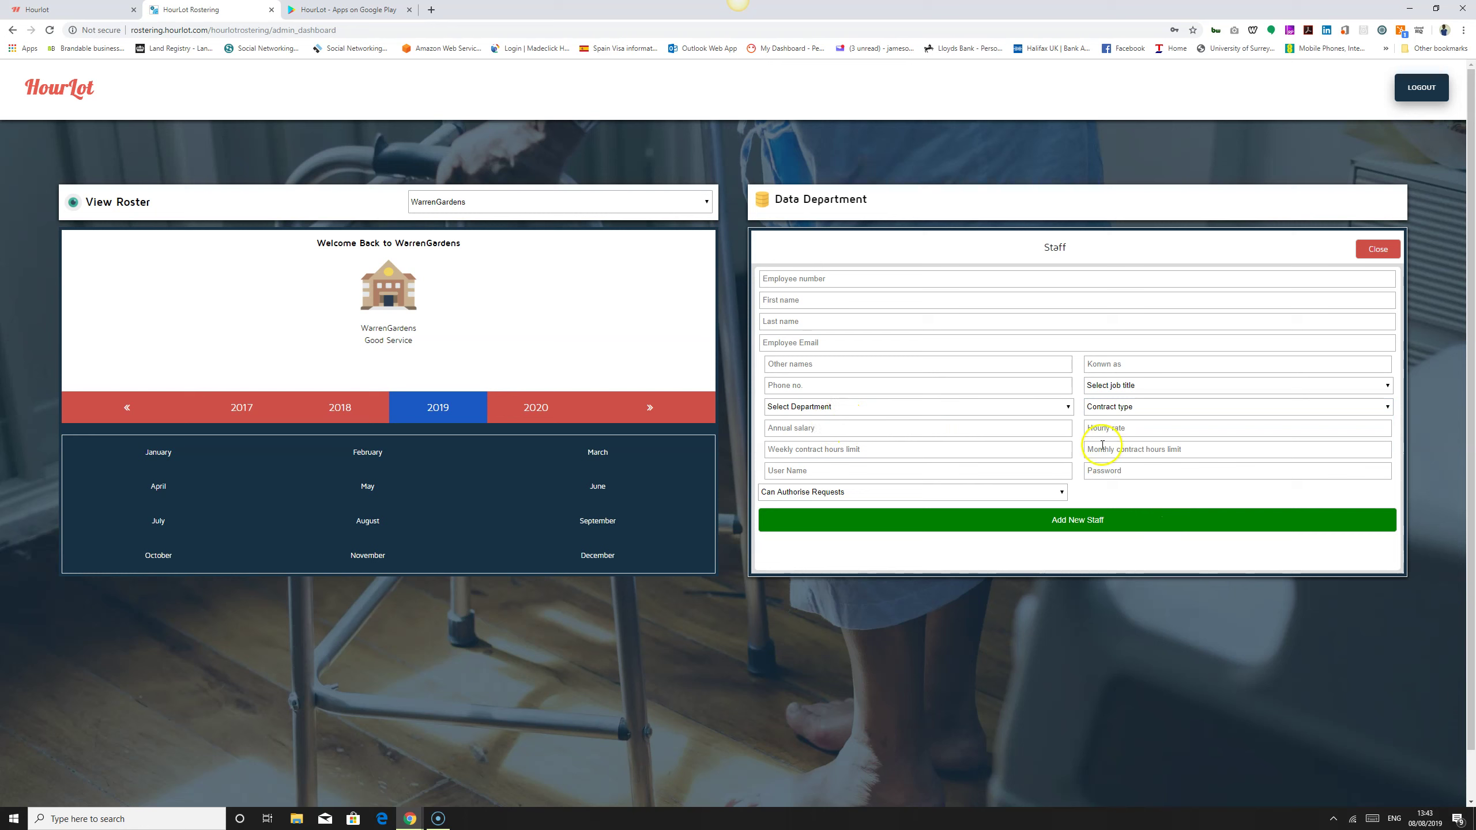
left_click(889, 470)
left_click(1146, 470)
Step: On the Google Play listing, page through the screenshots from Welcome to Swap Shift, then close the viewer
left_click(342, 10)
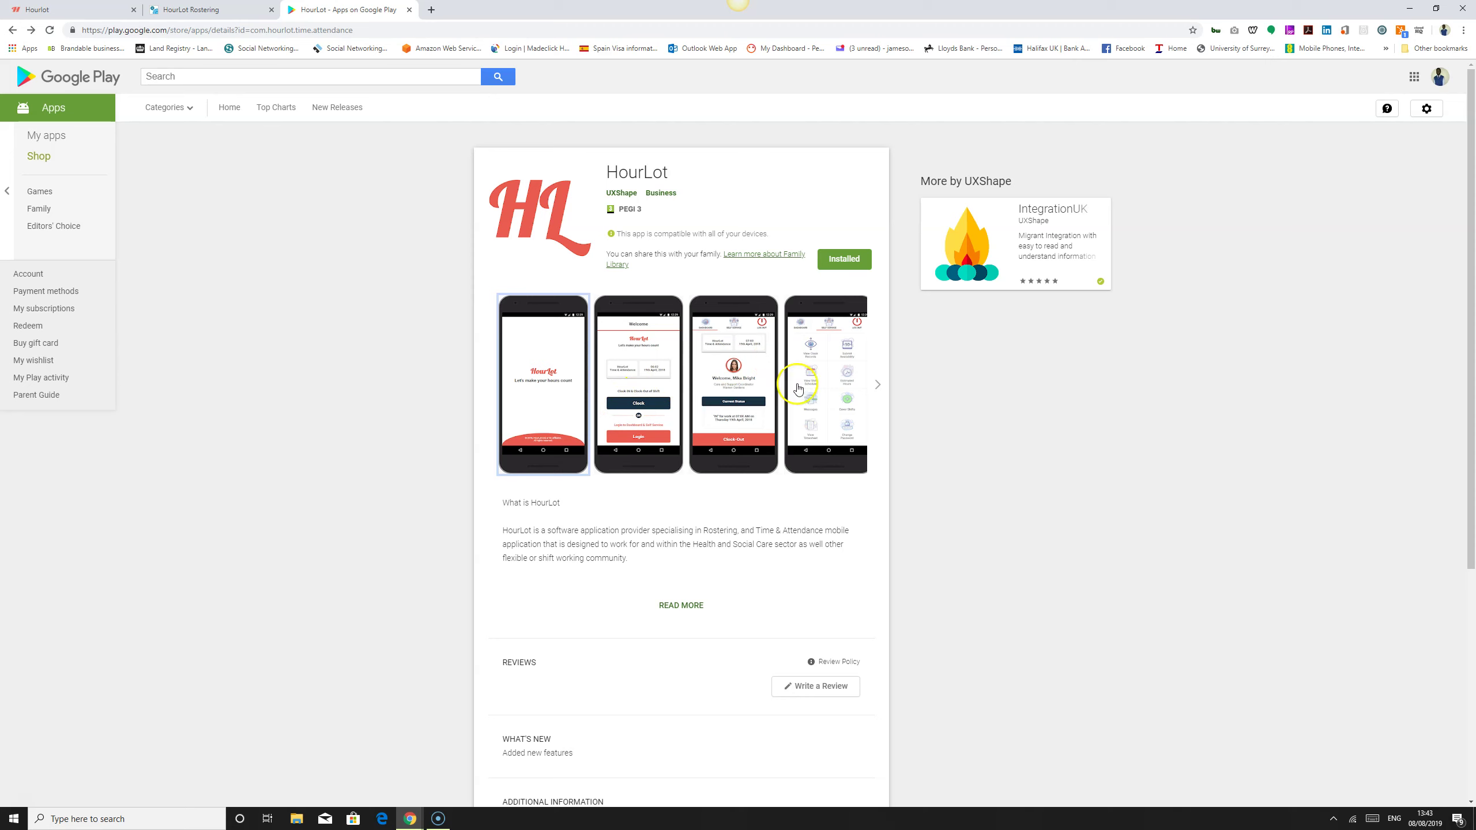
left_click(549, 365)
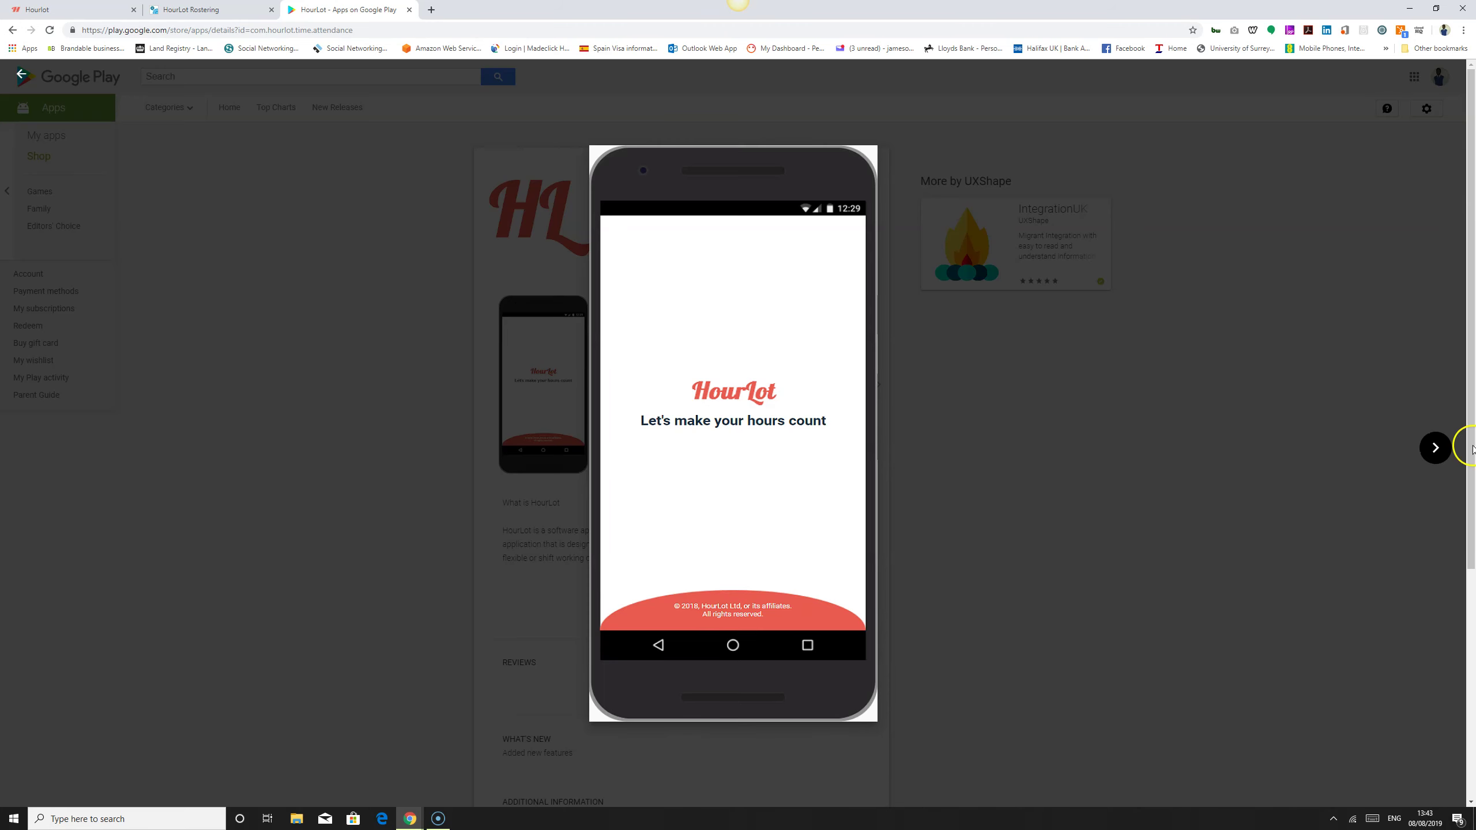
left_click(1435, 448)
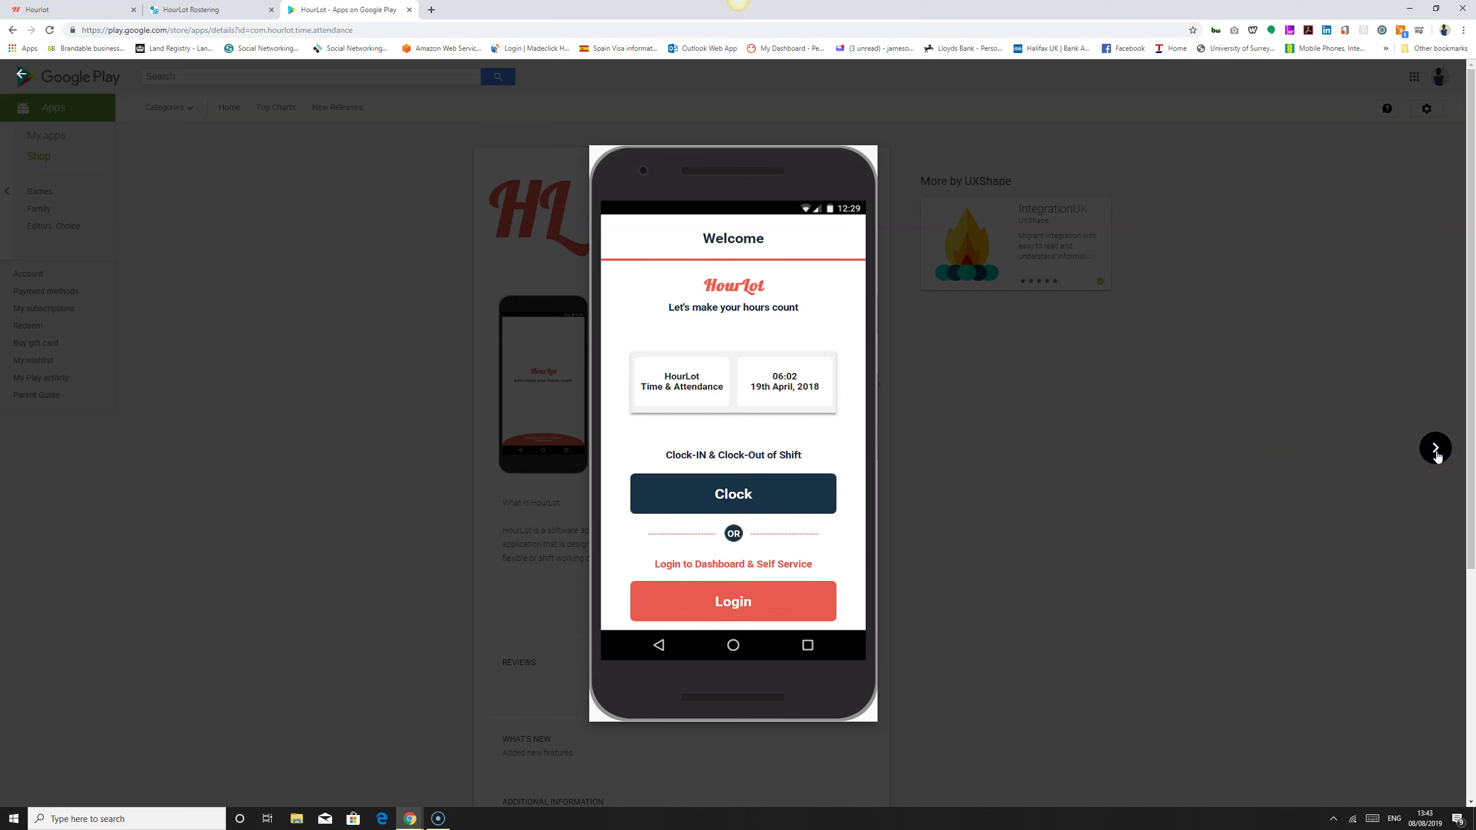
left_click(1435, 448)
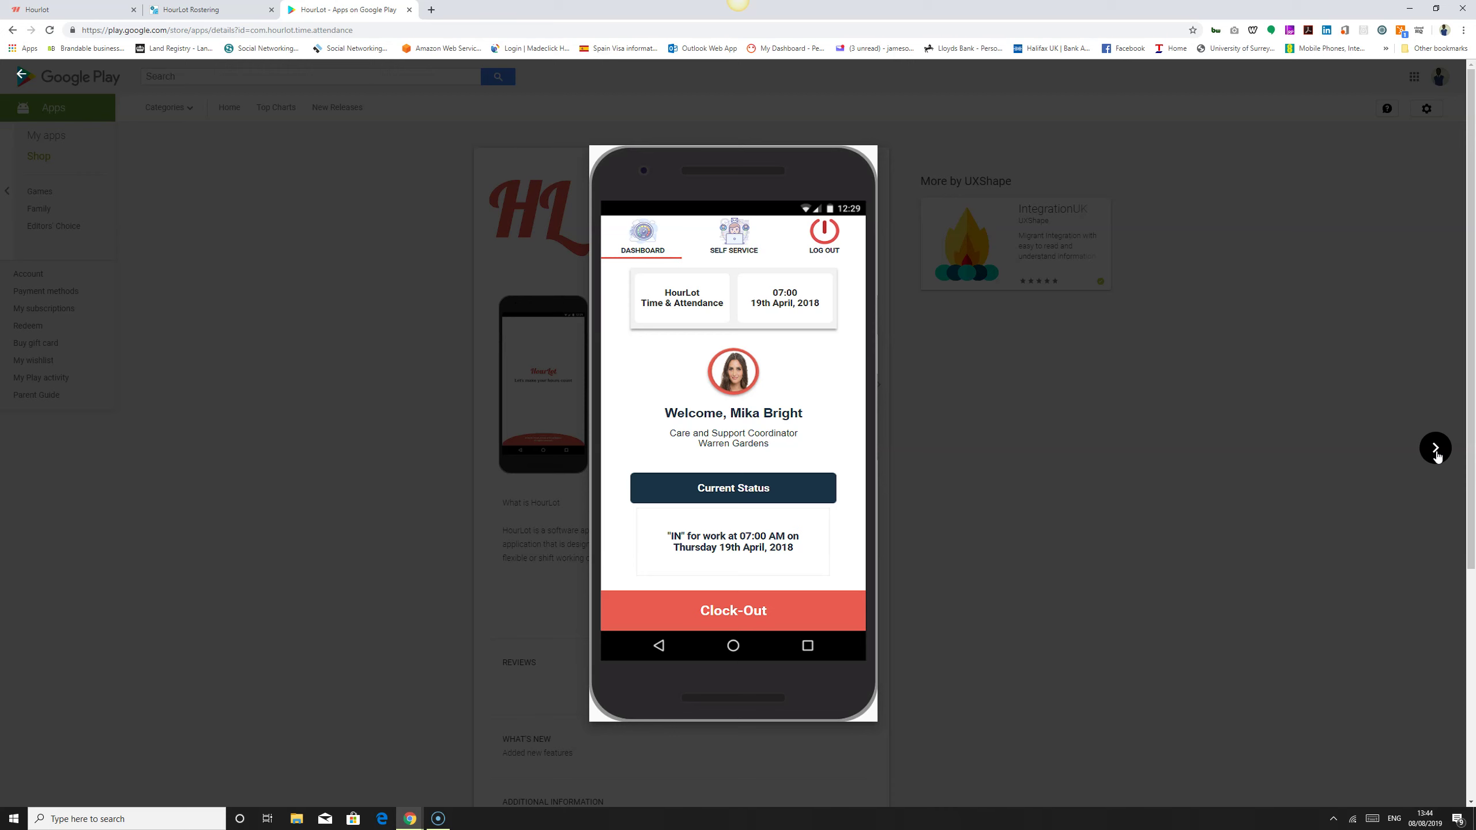
left_click(1435, 449)
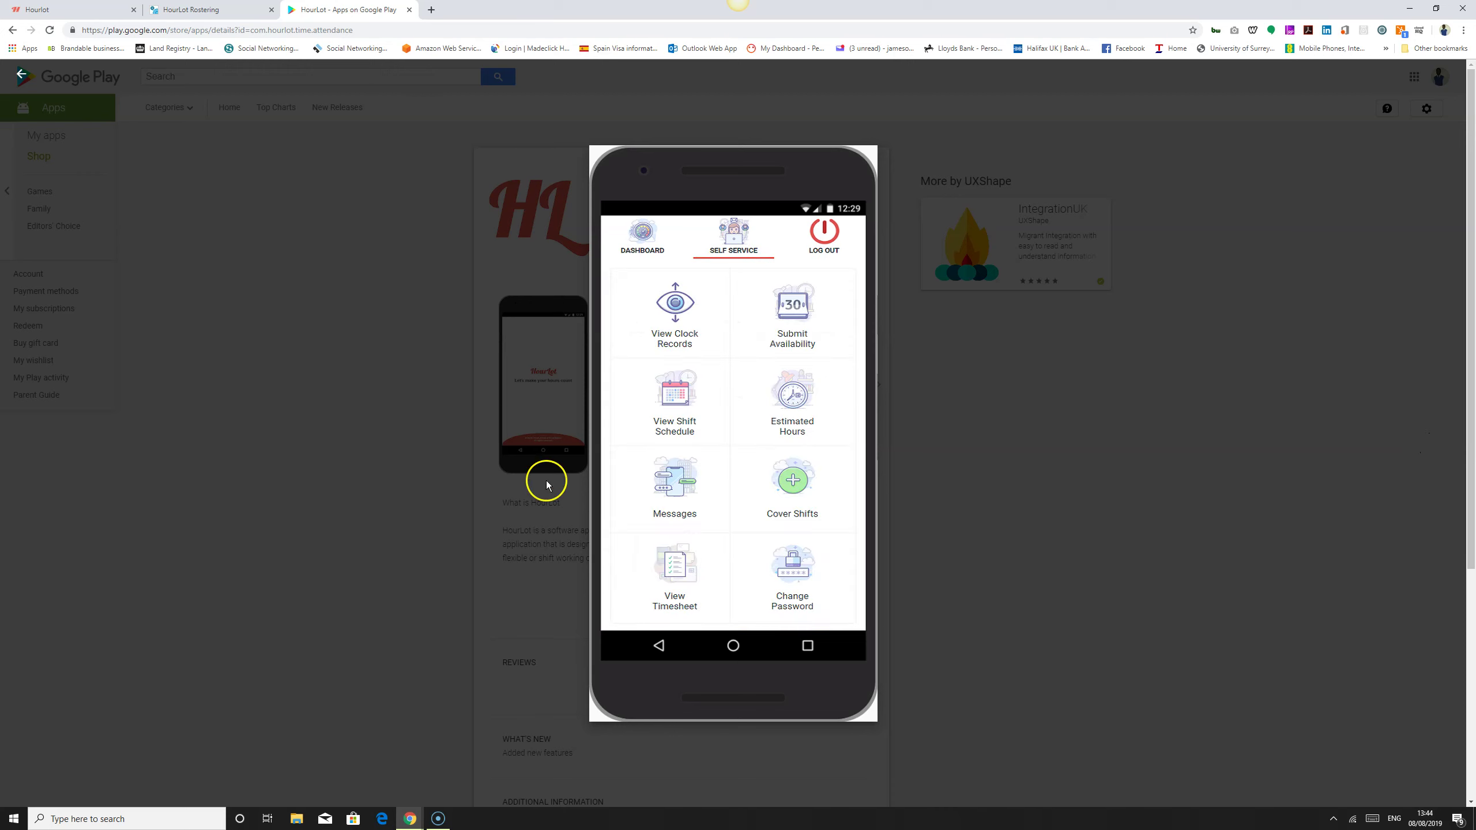
left_click(1435, 448)
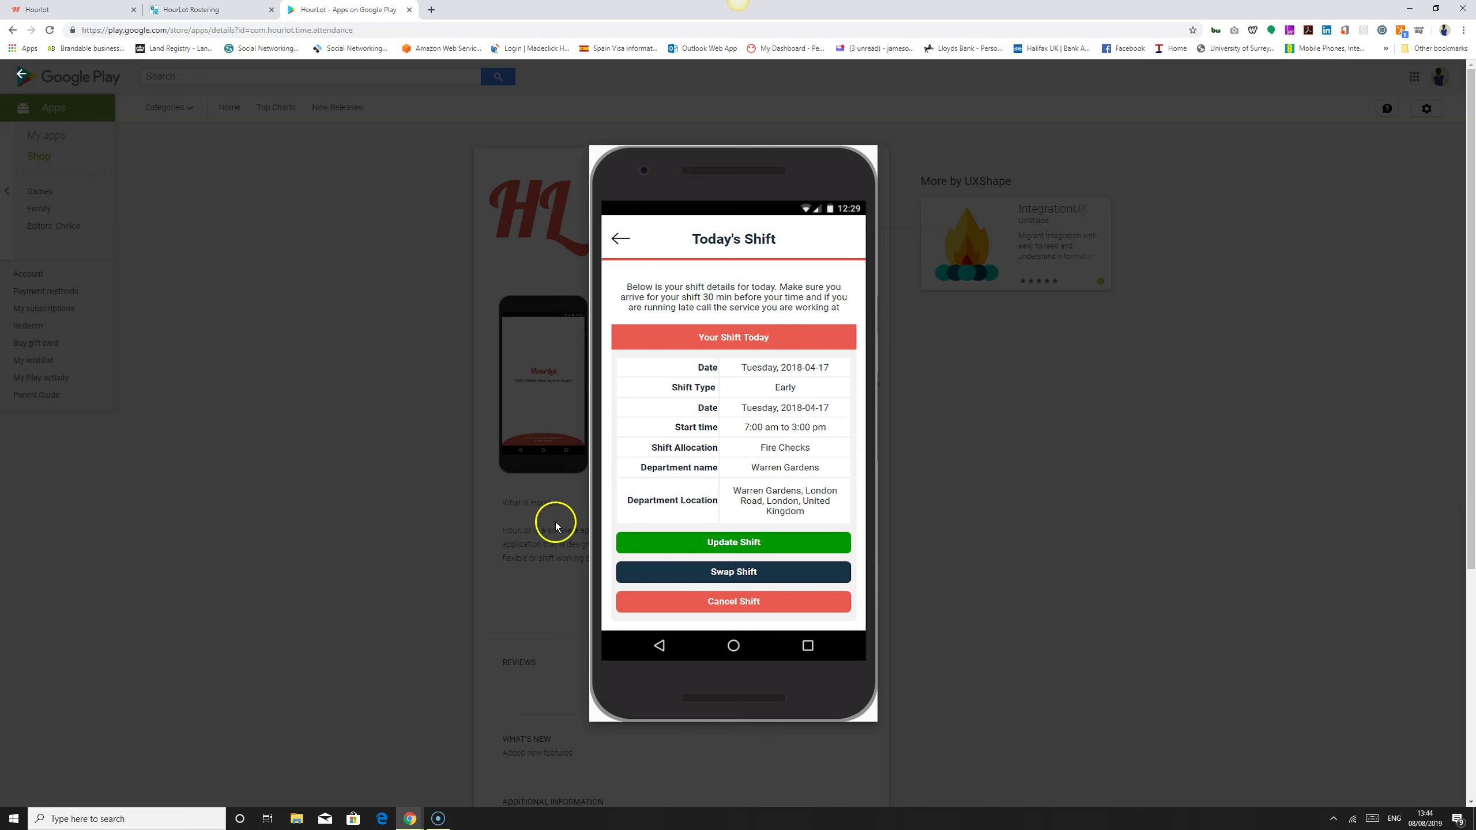
left_click(1435, 448)
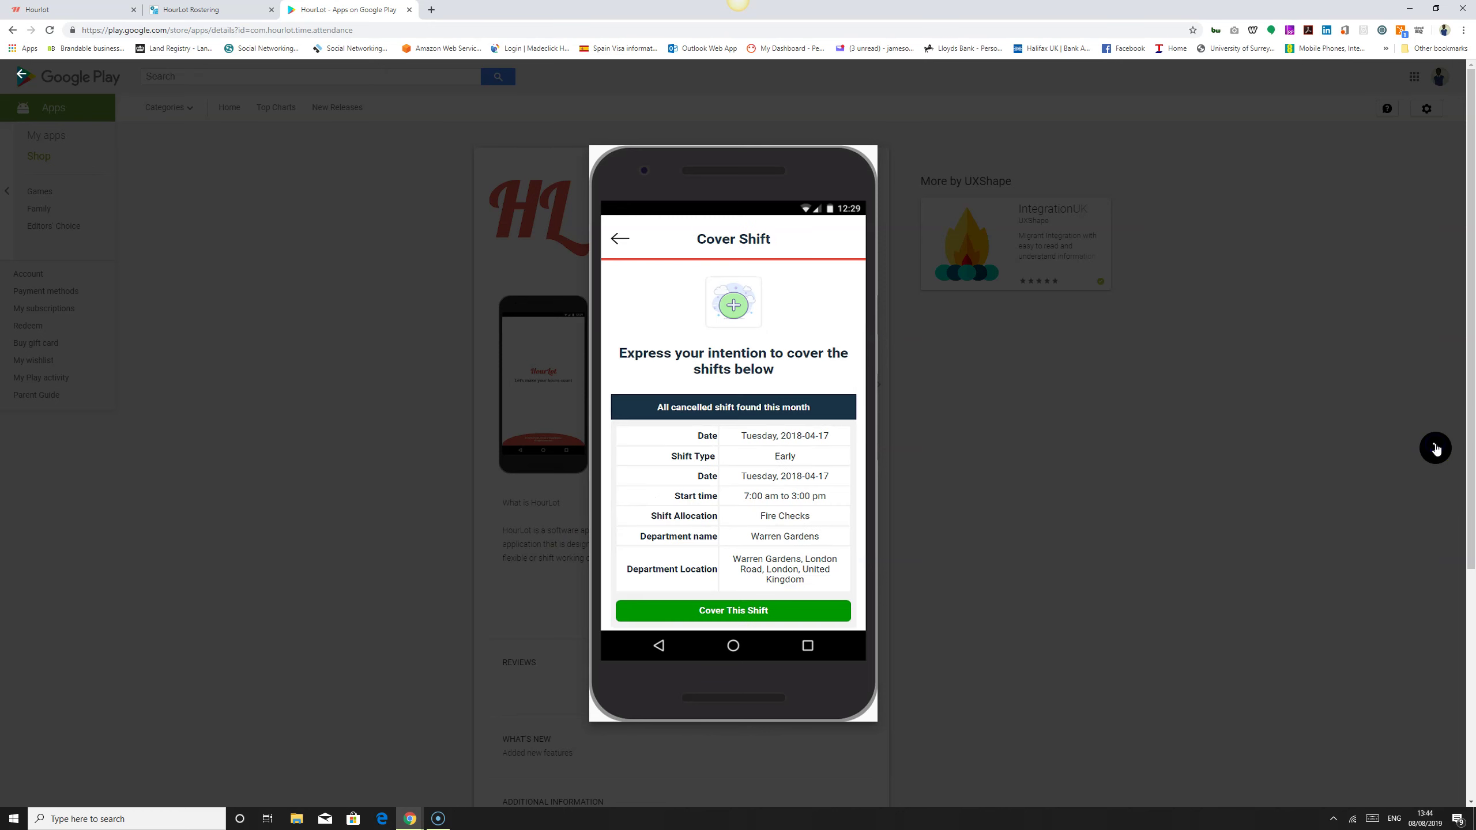
left_click(1435, 448)
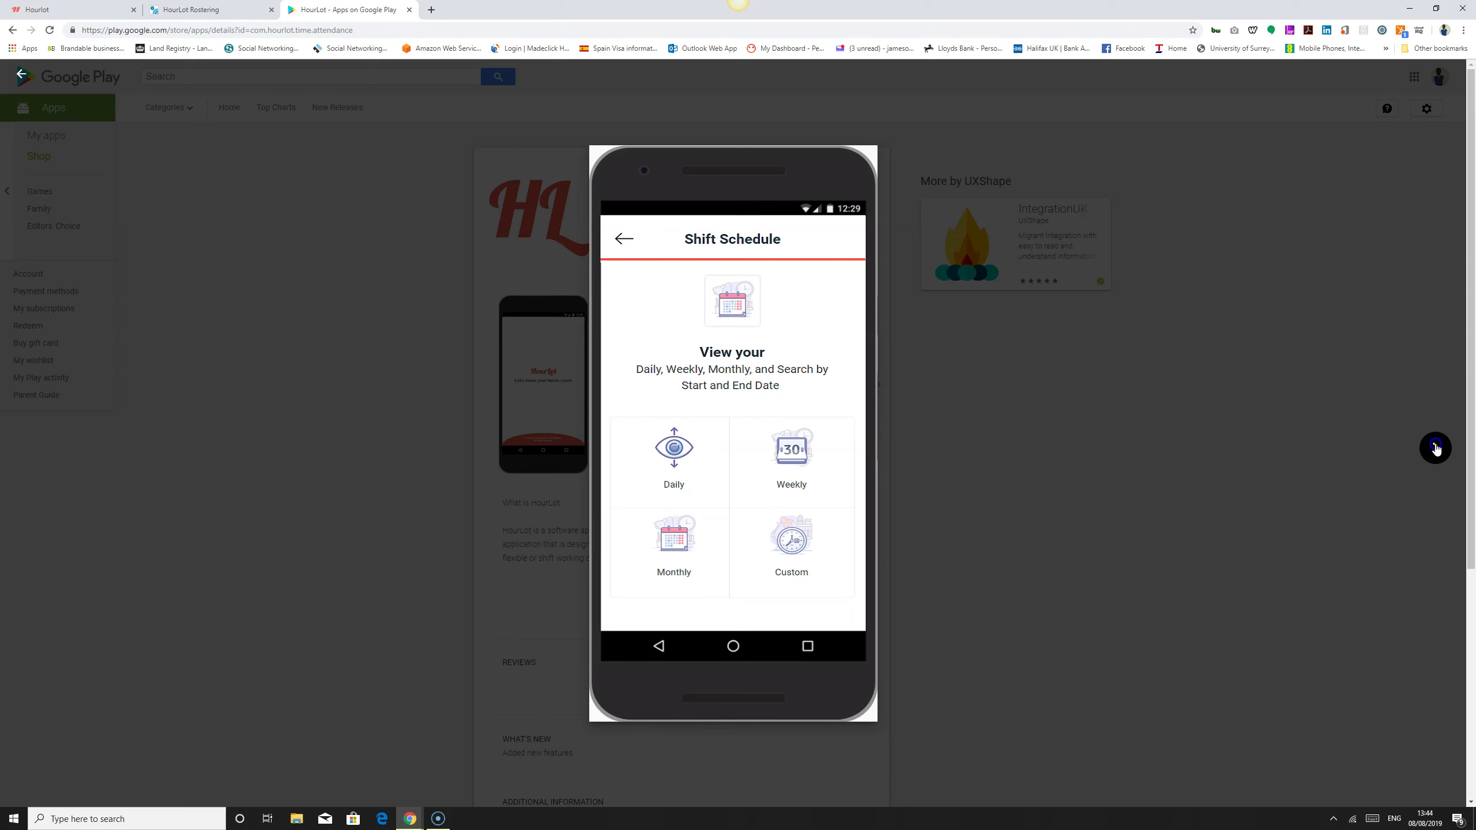
left_click(1435, 449)
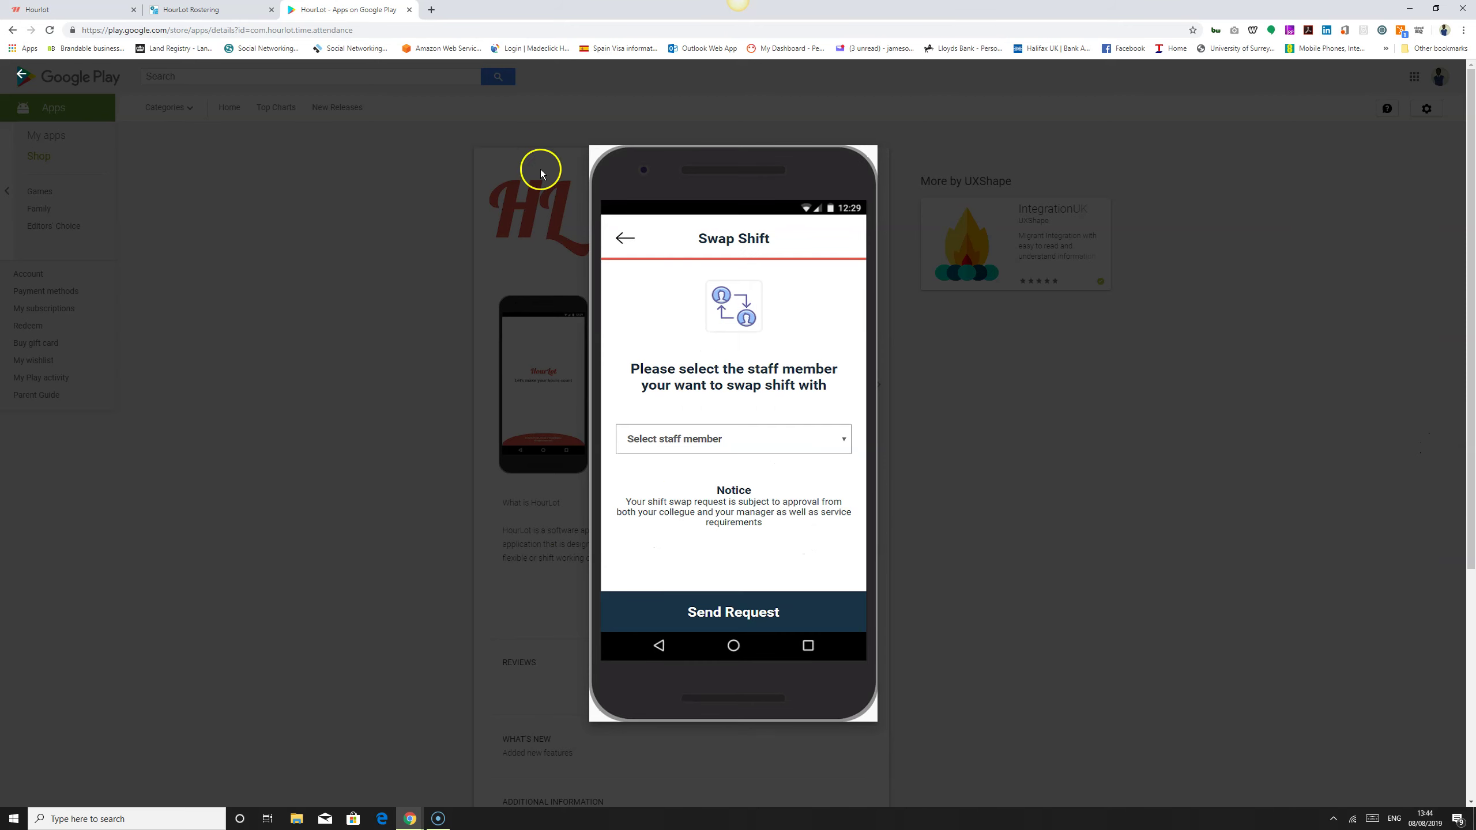
left_click(1211, 478)
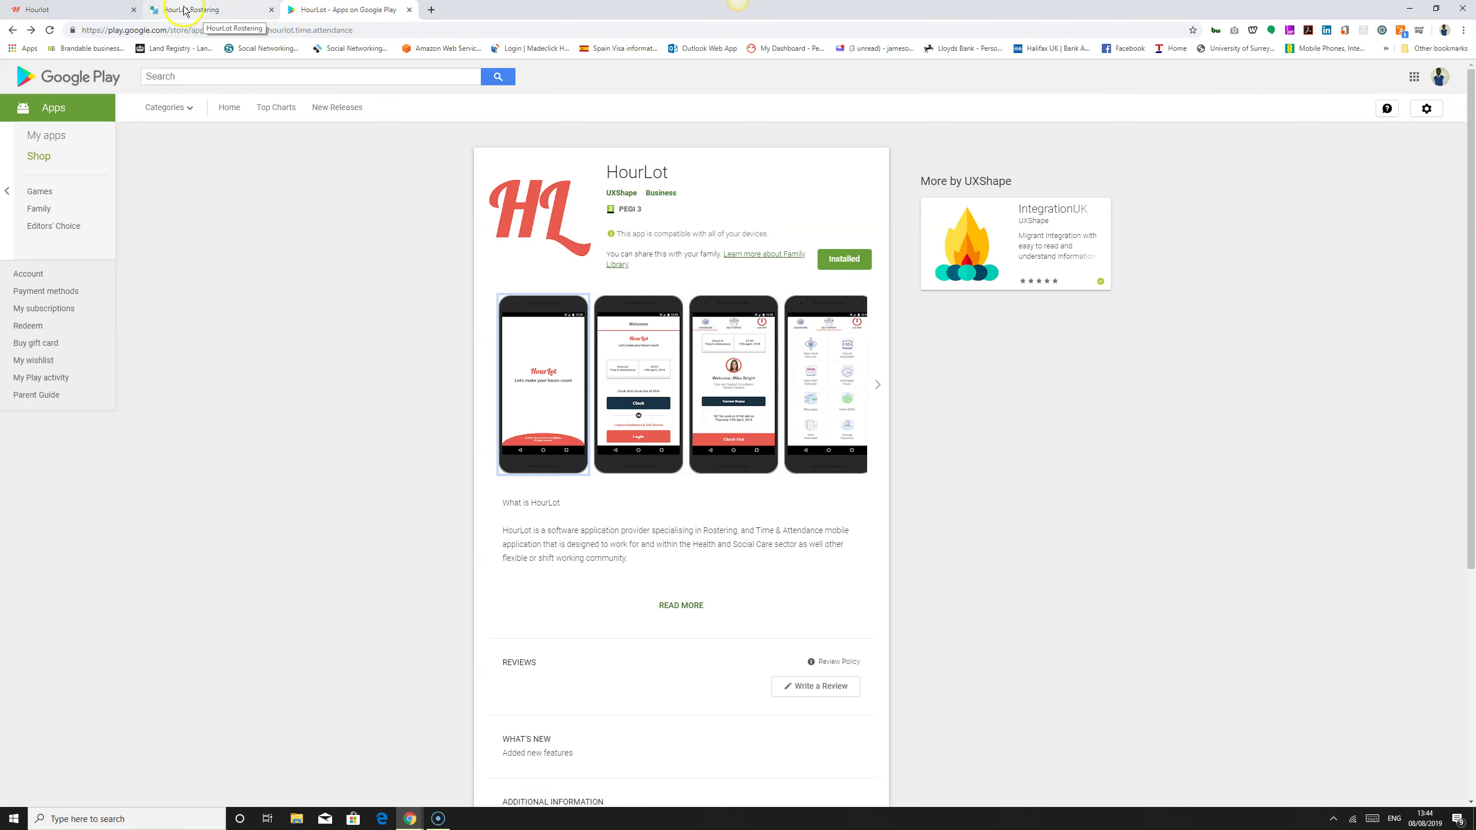
Step: Back in HourLot Rostering, close the add-staff form and staff list, then open Manage Customer
left_click(204, 12)
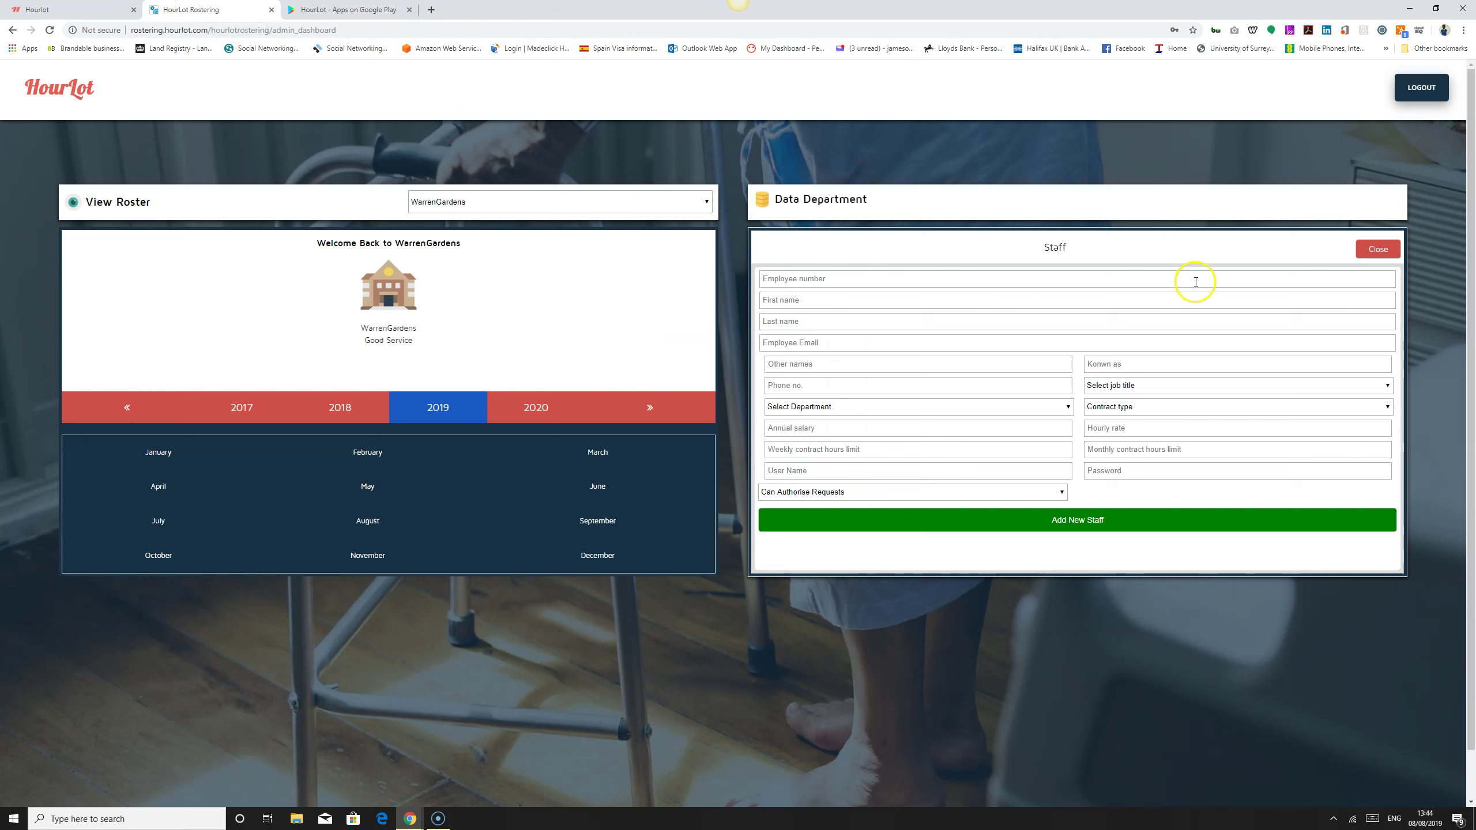
left_click(1383, 252)
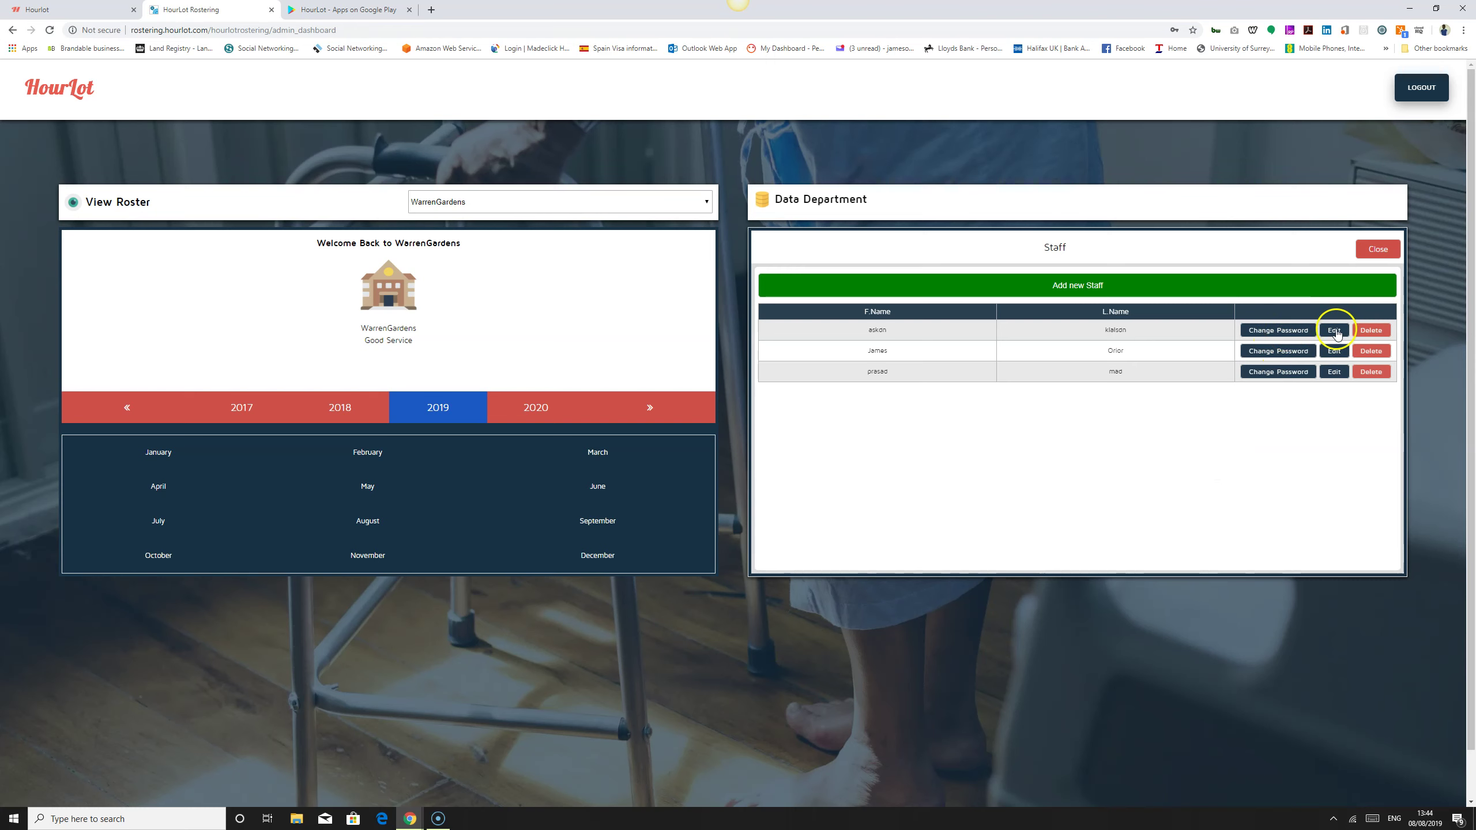
left_click(1377, 249)
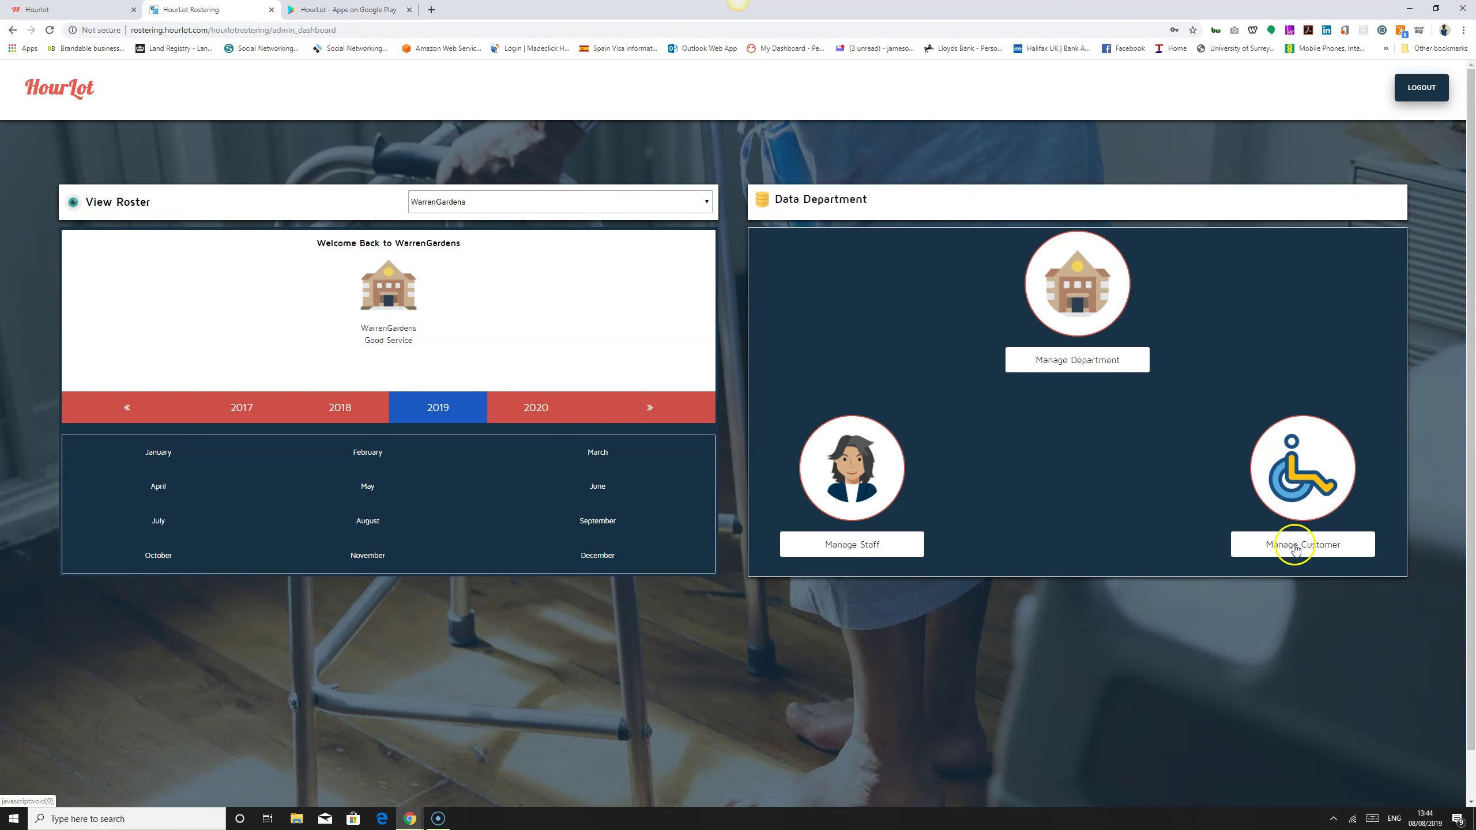
left_click(1312, 550)
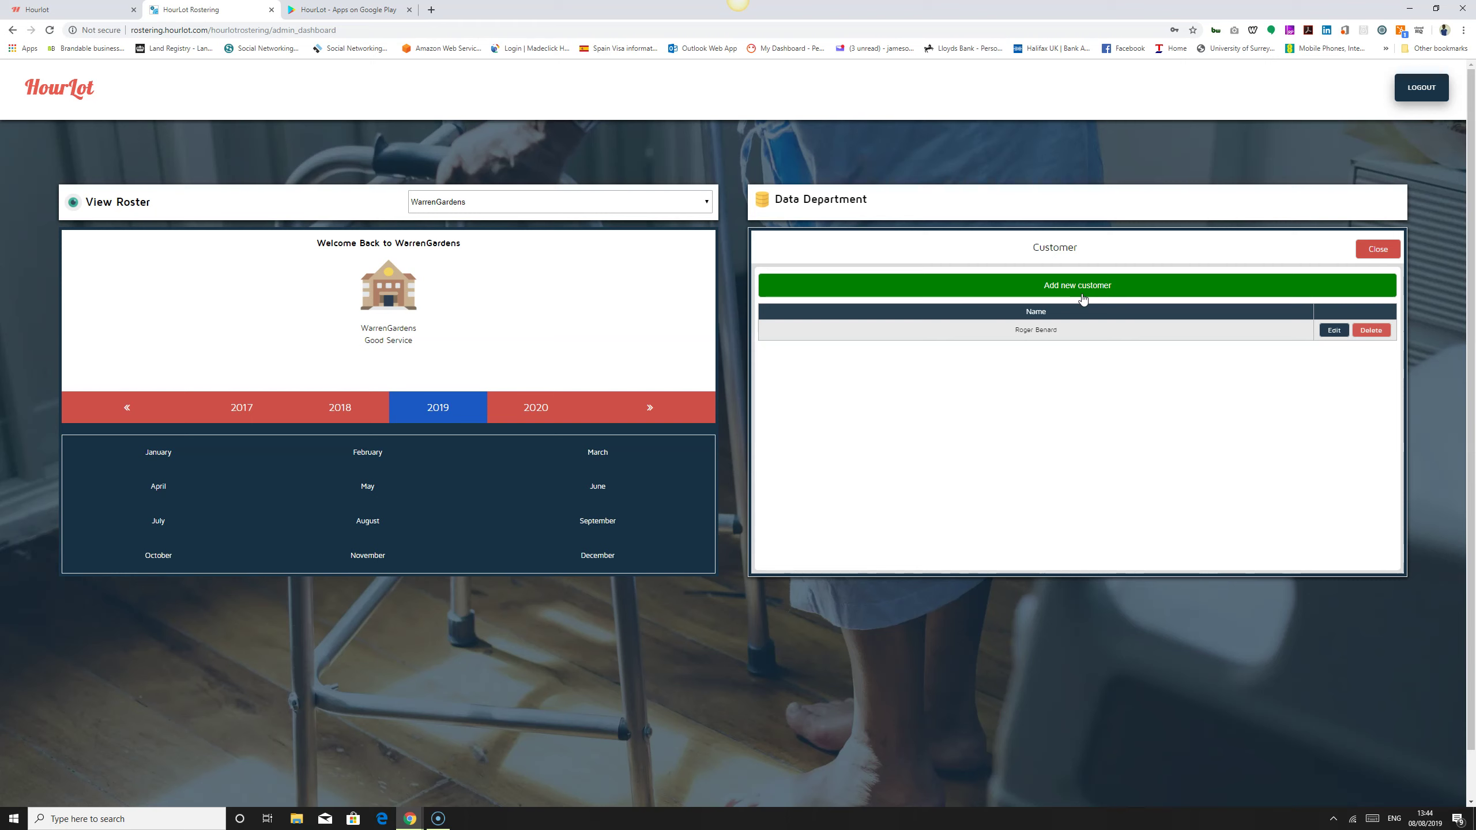
left_click(1082, 298)
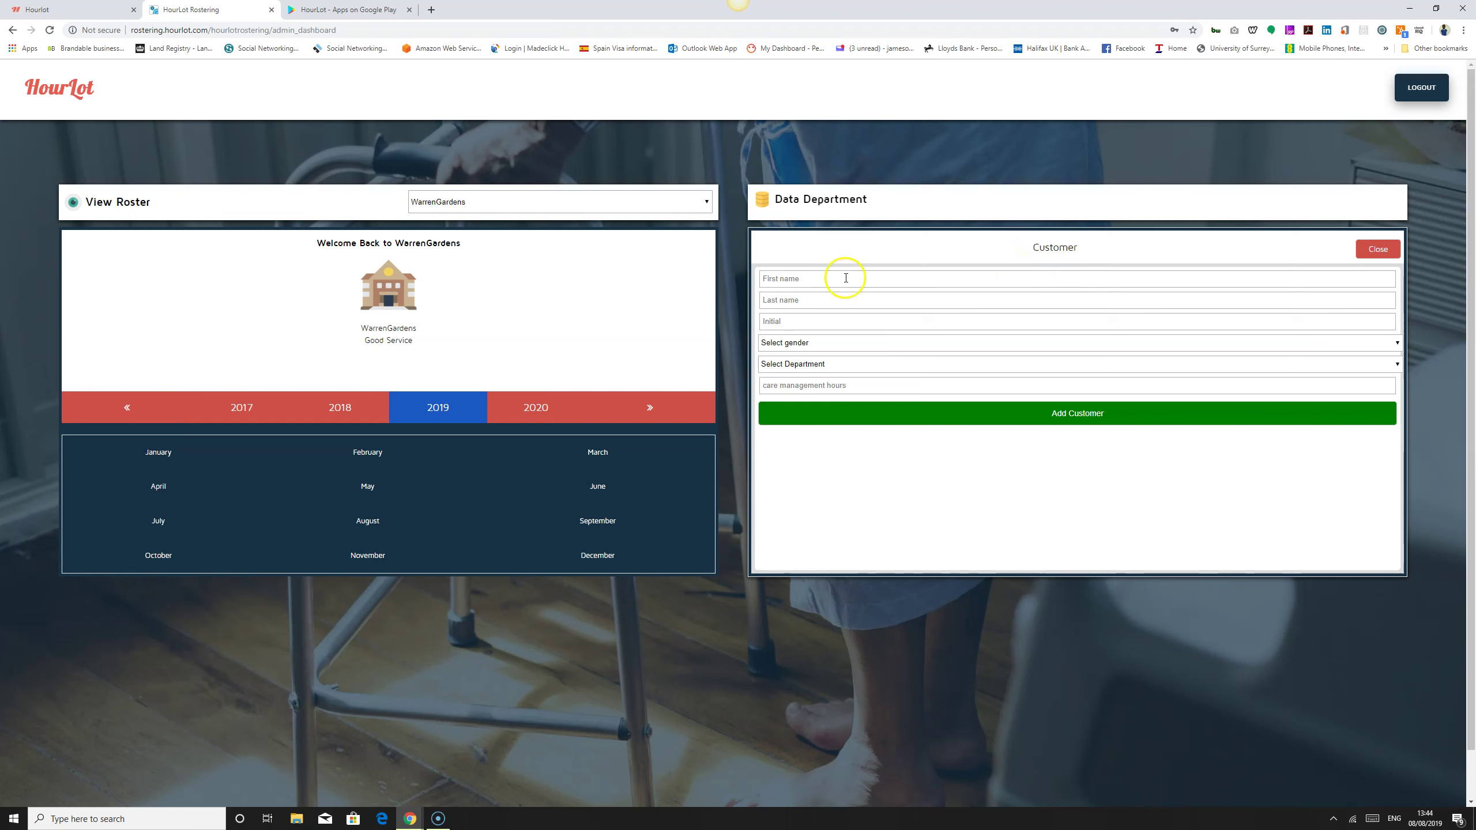
left_click(796, 279)
left_click(883, 386)
left_click(892, 372)
left_click(1377, 250)
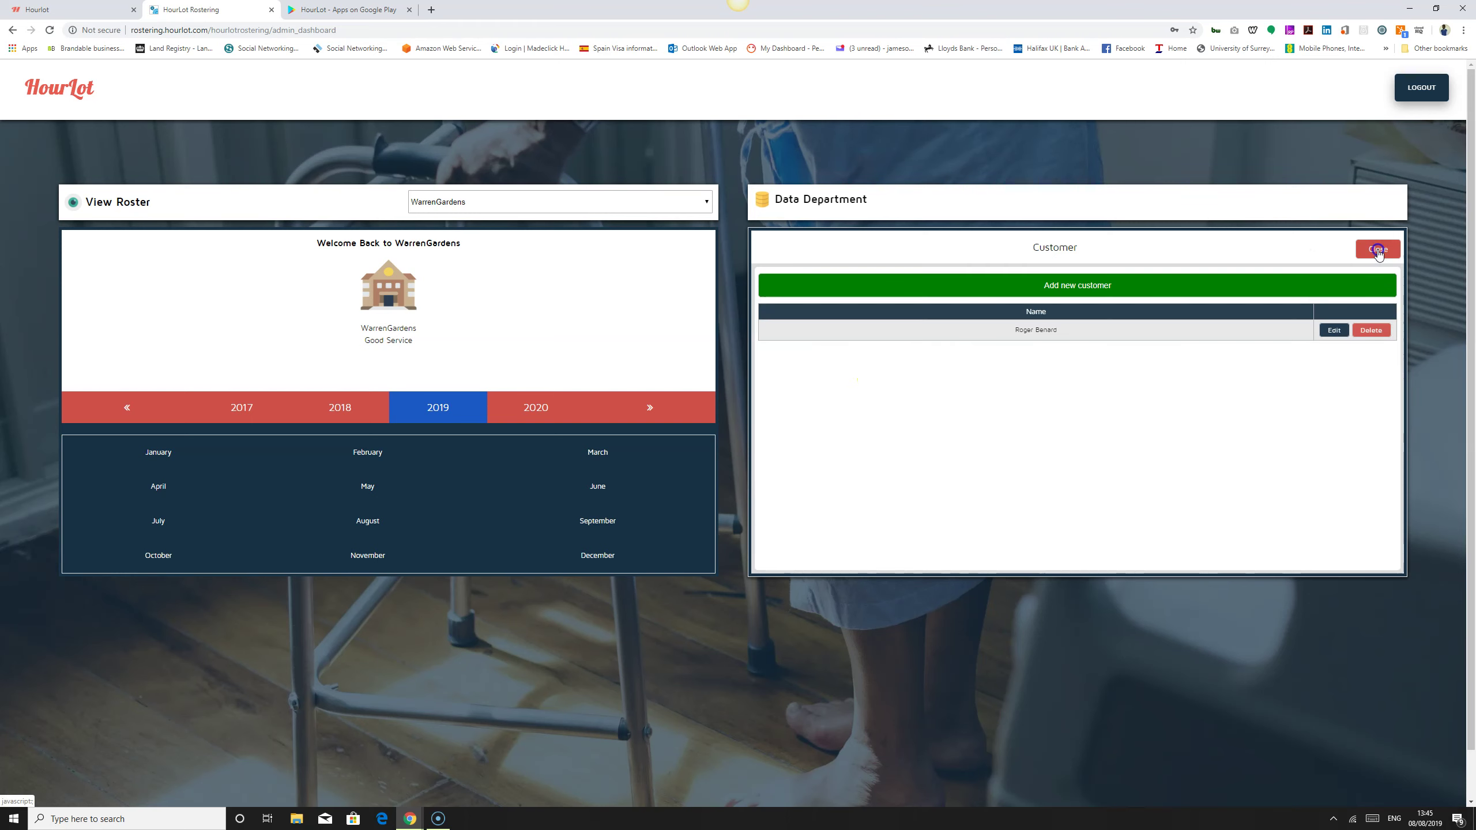
Step: Close the Customer panel to get back to the Data Department menu
left_click(1378, 250)
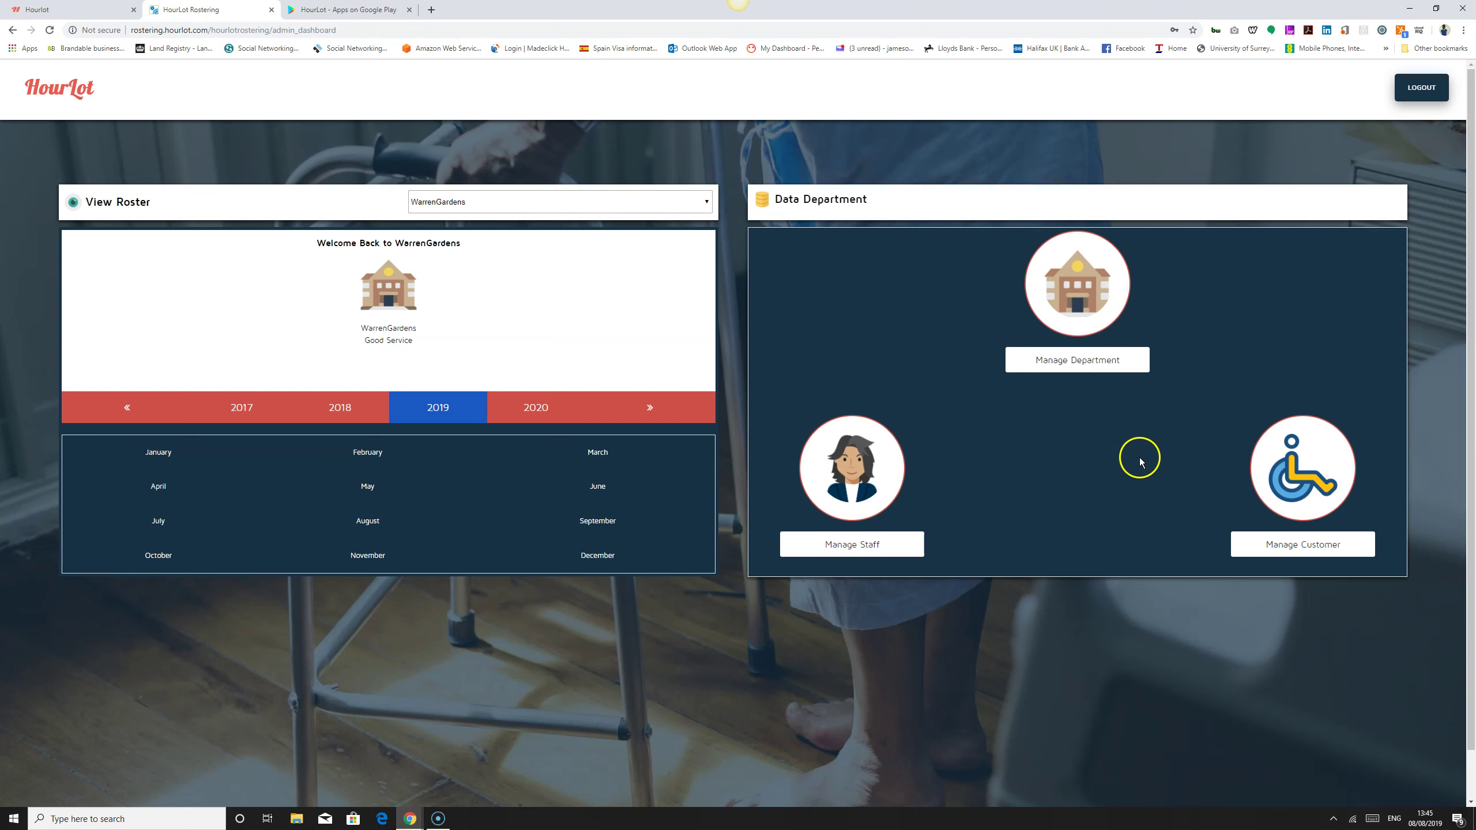